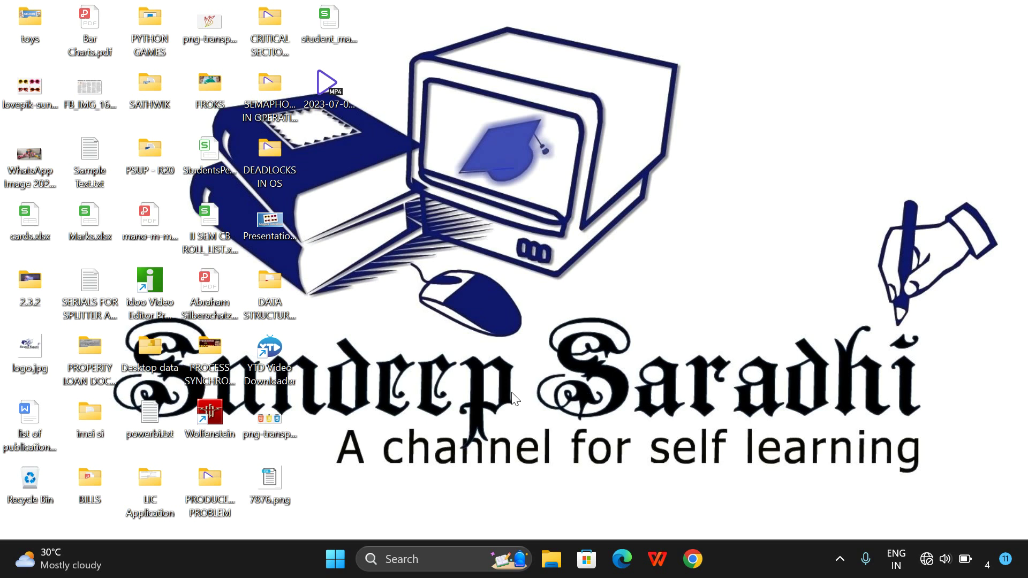
Step: Open student_marks.xlsx from the desktop in WPS Spreadsheets to view the 20 students' marks
{"action": "double_click", "coordinate": [329, 22]}
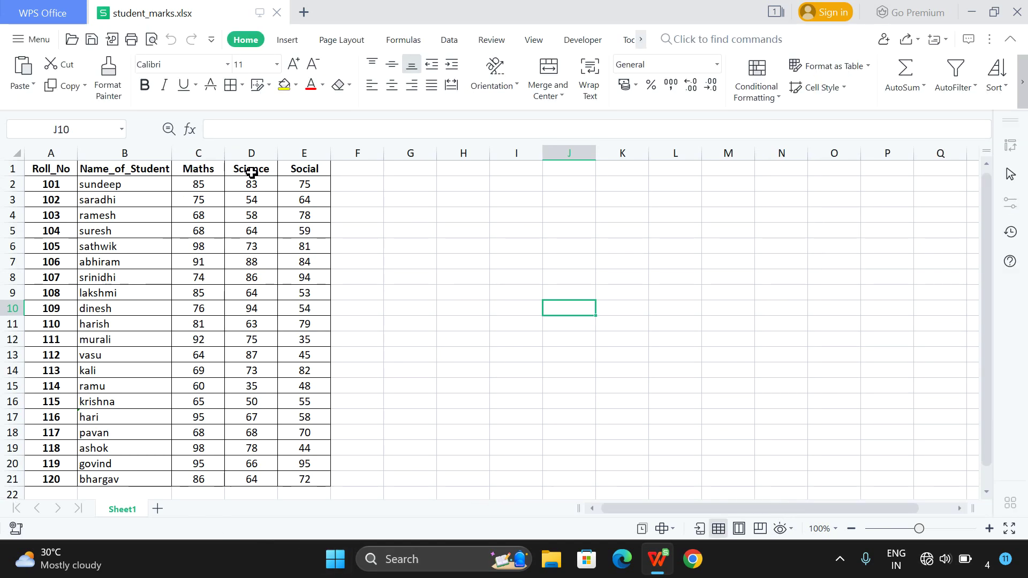
Step: Launch Word with winword, create blank Document1, dismiss activation, and return to the marks spreadsheet
{"action": "left_click", "coordinate": [664, 563]}
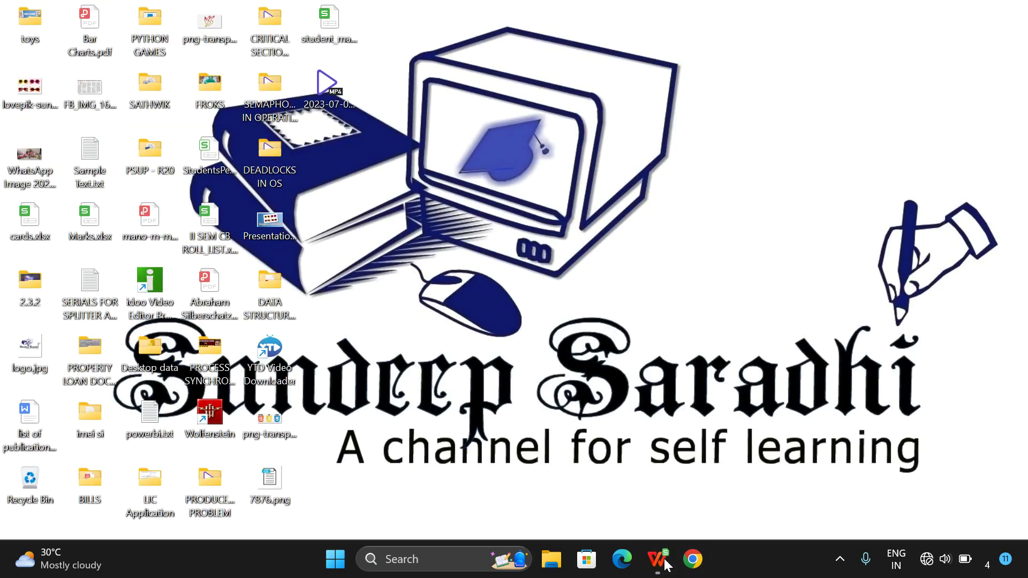
{"action": "key", "text": "super+r"}
{"action": "key", "text": "Return"}
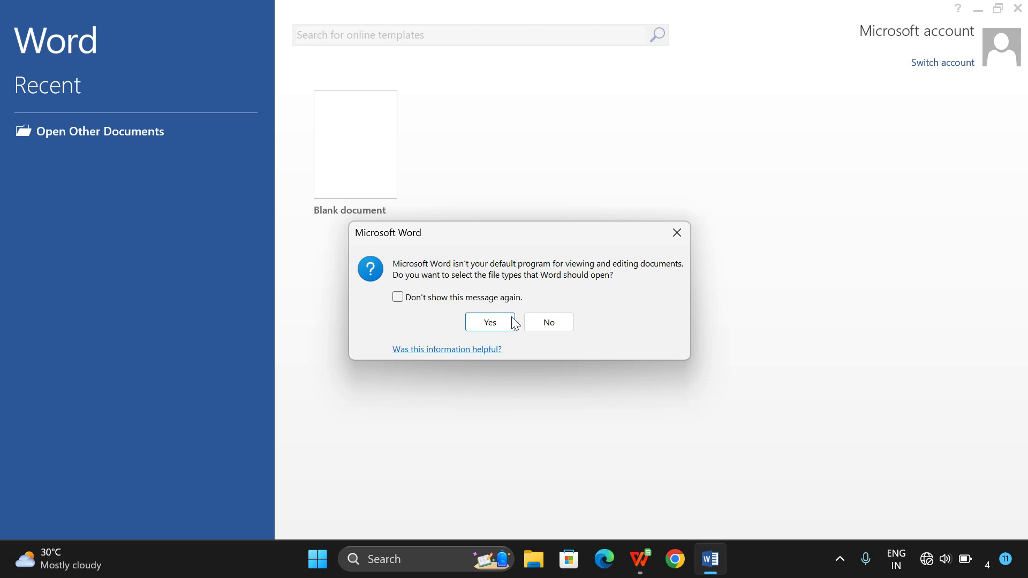
{"action": "left_click", "coordinate": [506, 322]}
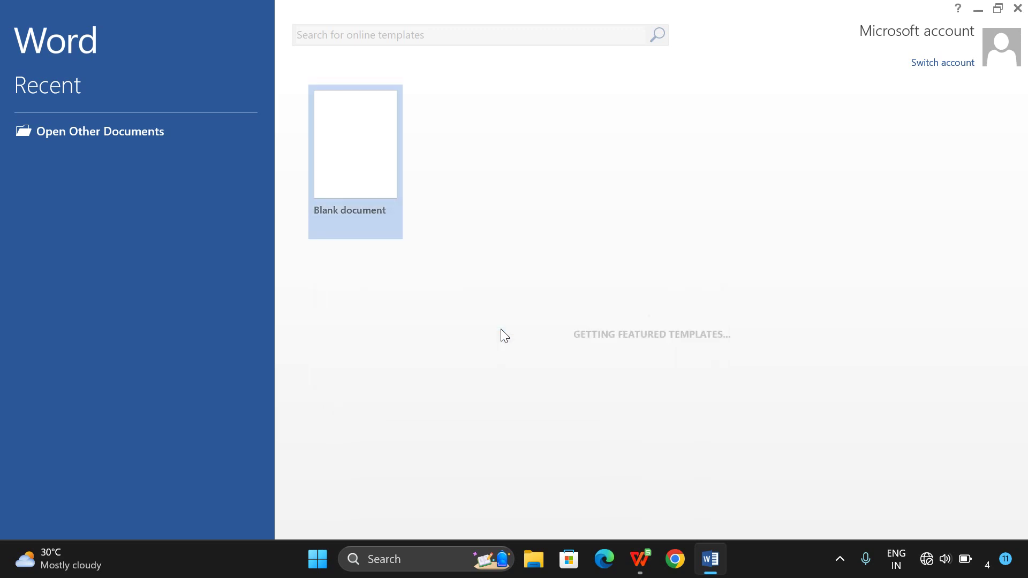
{"action": "left_click", "coordinate": [354, 177]}
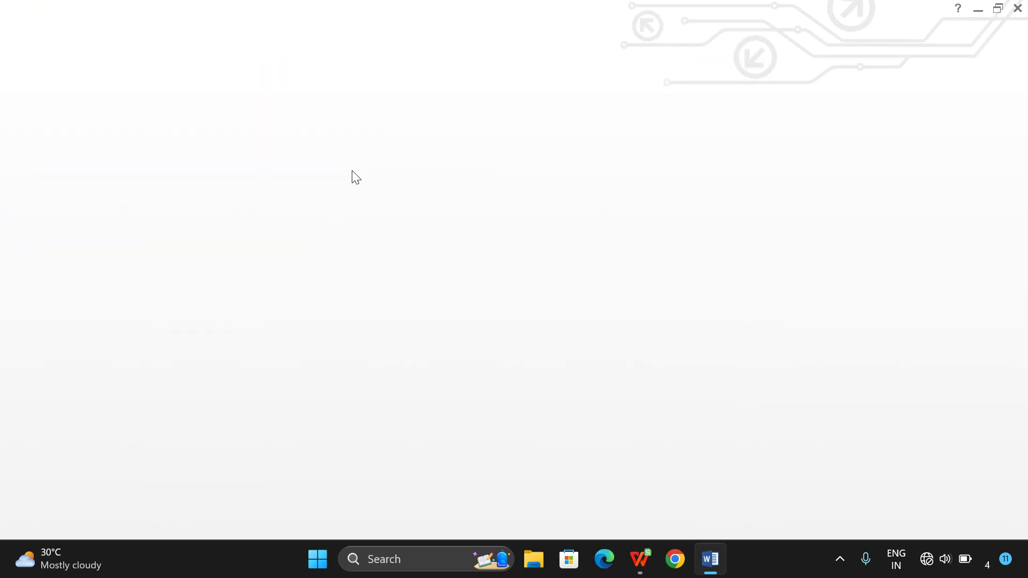
{"action": "left_click", "coordinate": [673, 439]}
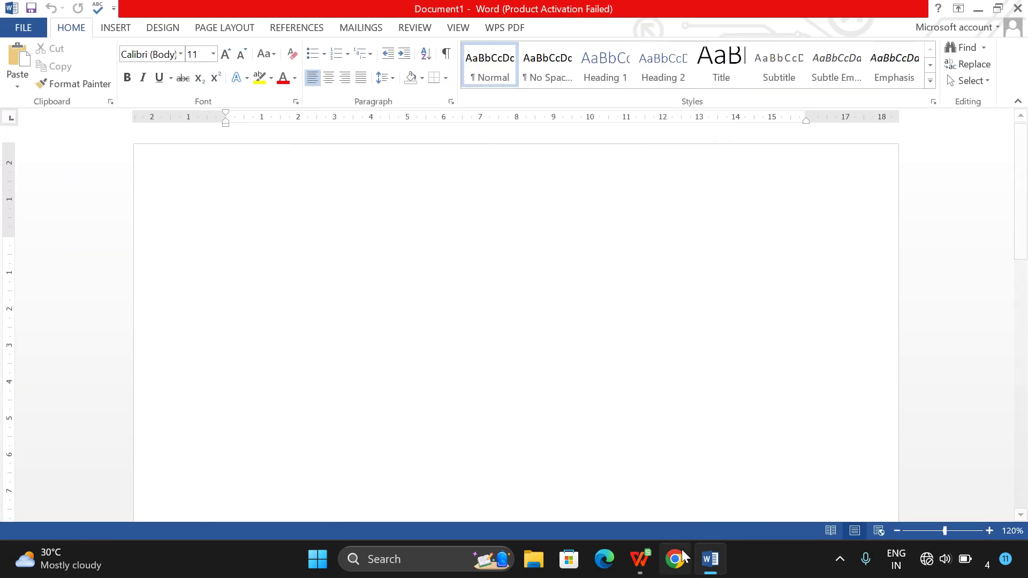
{"action": "key", "text": "alt+Tab"}
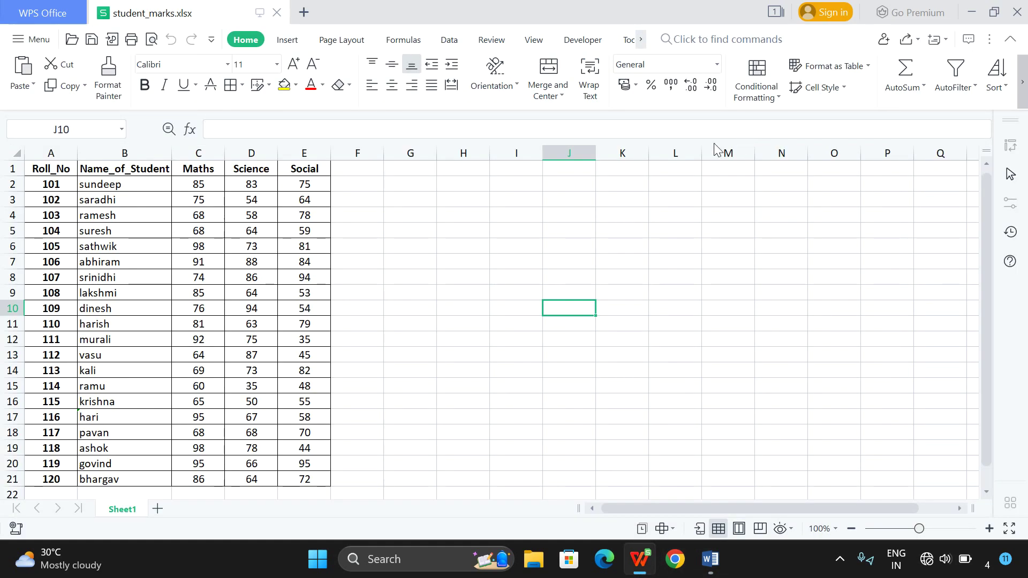
Step: Copy the student marks range A1:E21 from the spreadsheet
{"action": "left_click_drag", "start_coordinate": [54, 168], "coordinate": [322, 478]}
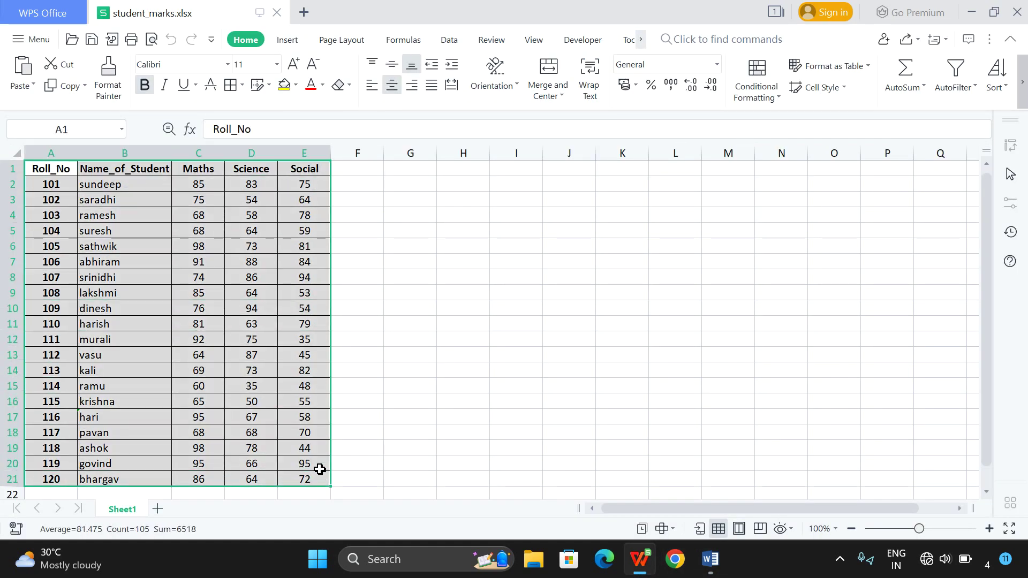
{"action": "right_click", "coordinate": [214, 229]}
{"action": "left_click", "coordinate": [232, 262]}
Step: Paste the marks table into Word's Document1 and restore the Word window from full screen
{"action": "key", "text": "alt+Tab"}
{"action": "right_click", "coordinate": [370, 279]}
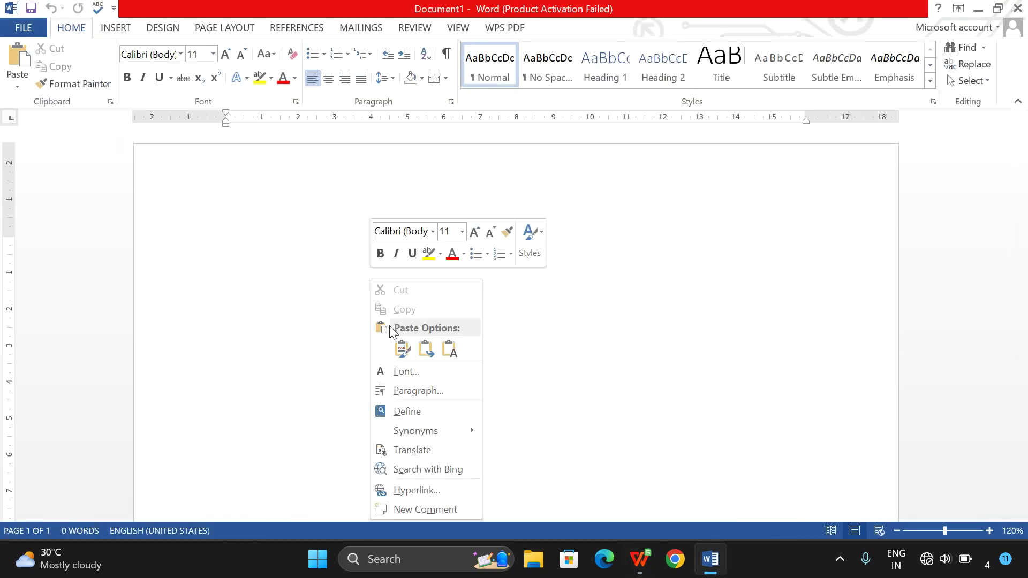
{"action": "left_click", "coordinate": [399, 345]}
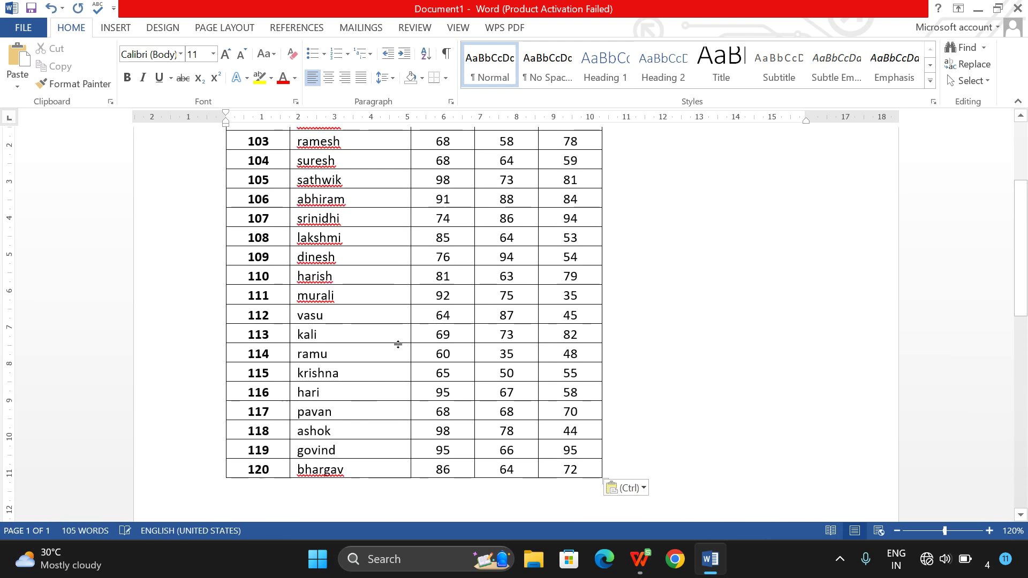
{"action": "scroll", "coordinate": [397, 344], "scroll_direction": "up", "scroll_amount": 4}
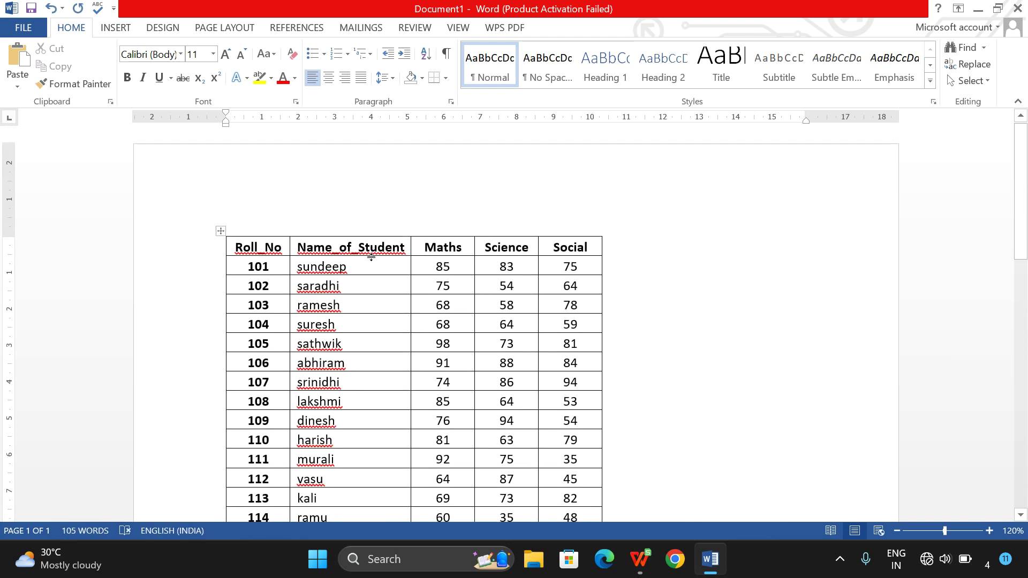
{"action": "double_click", "coordinate": [660, 2]}
Step: Place the spreadsheet window beside a taller Word window
{"action": "double_click", "coordinate": [659, 2]}
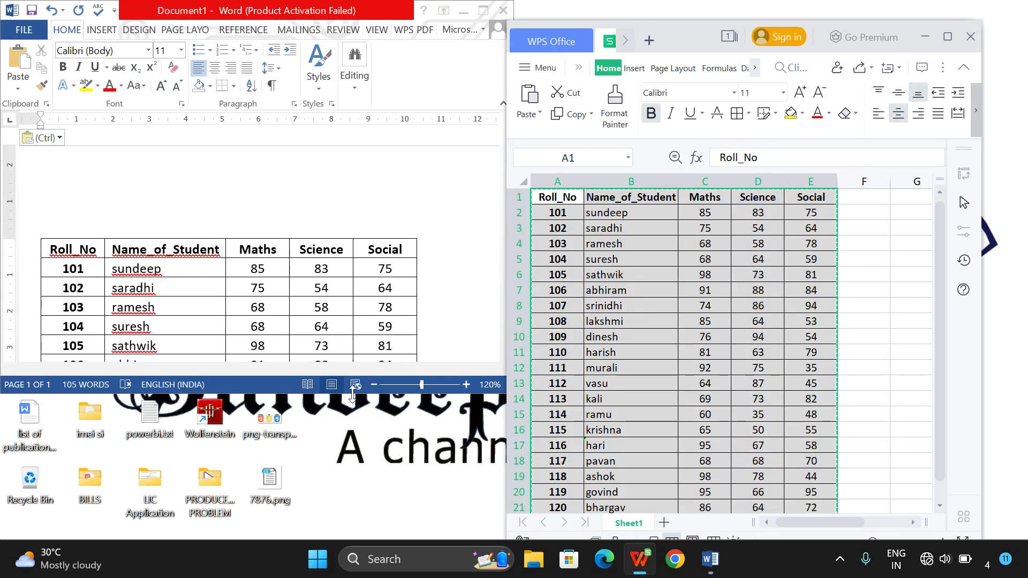
{"action": "left_click_drag", "start_coordinate": [353, 394], "coordinate": [353, 538]}
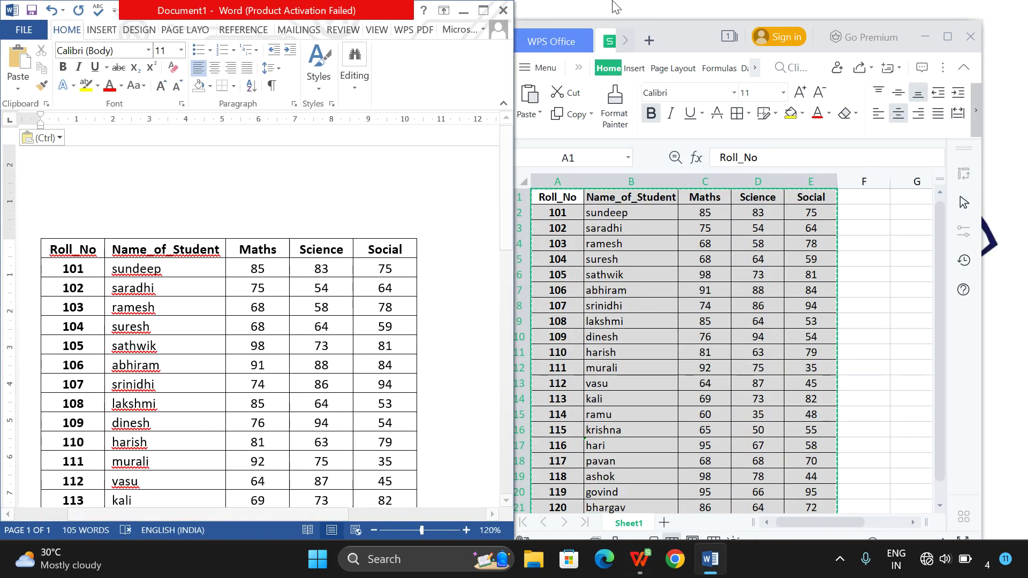
{"action": "left_click_drag", "start_coordinate": [679, 31], "coordinate": [691, 18]}
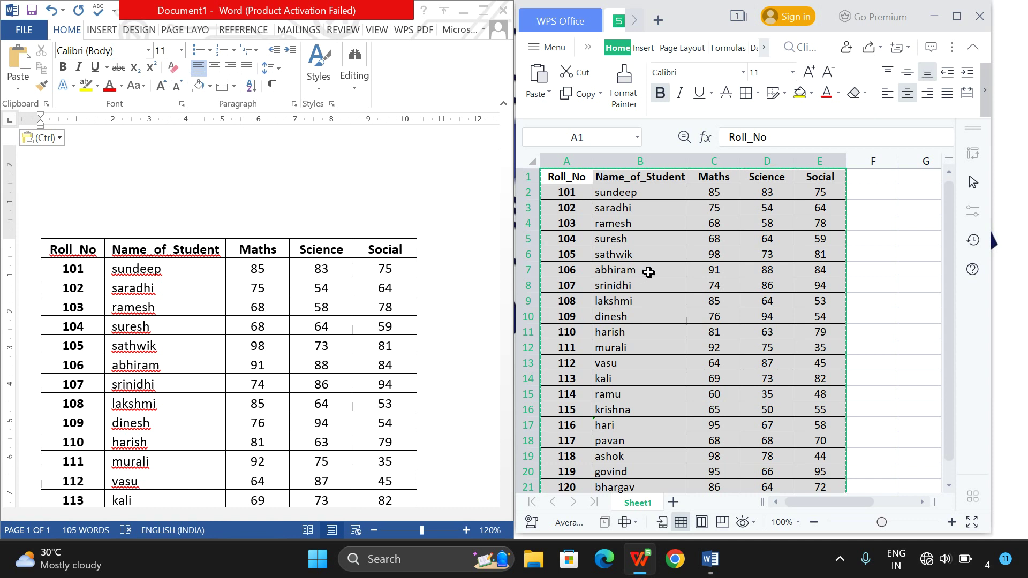
Step: Change the name in cell B2 to SUNDEEP, then minimize the spreadsheet
{"action": "left_click", "coordinate": [649, 271]}
{"action": "left_click", "coordinate": [649, 194]}
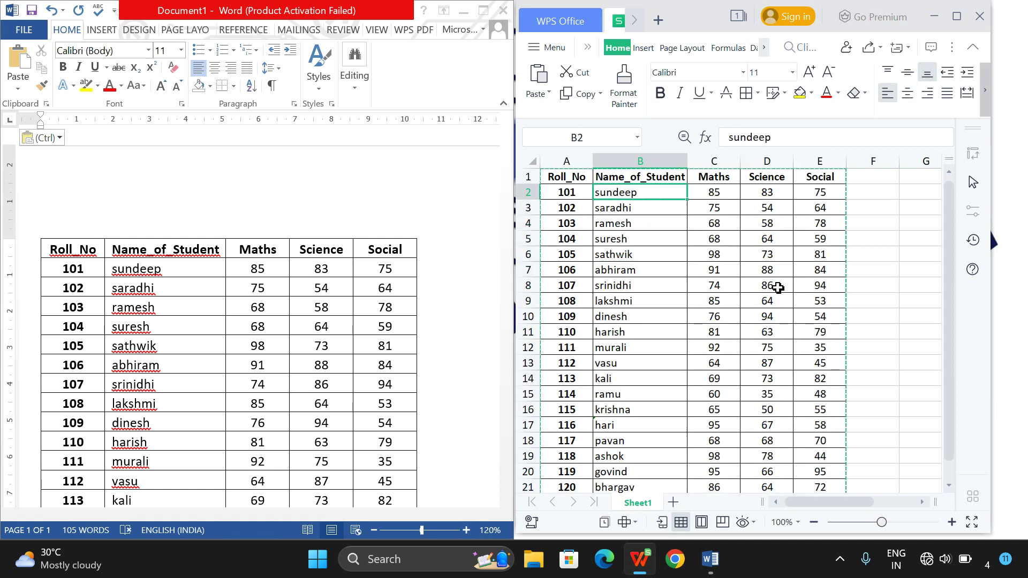
{"action": "type", "text": "SUNDEEP"}
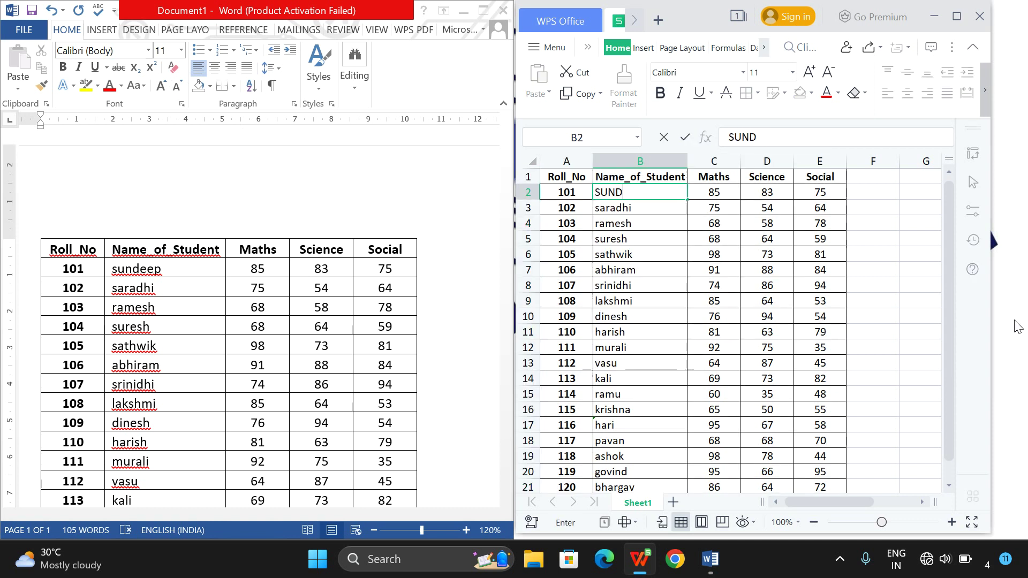
{"action": "left_click", "coordinate": [725, 311]}
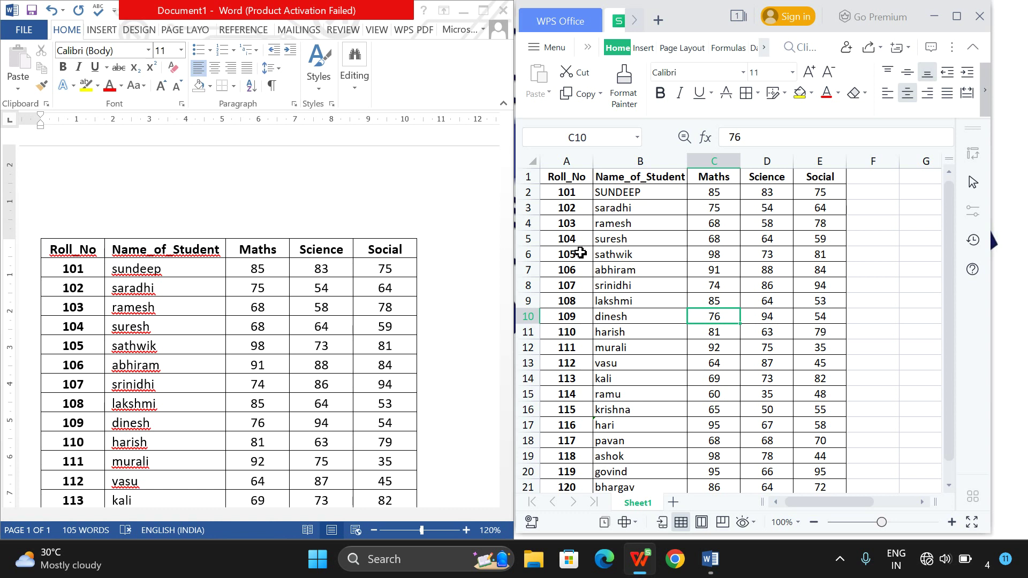
{"action": "left_click", "coordinate": [933, 21]}
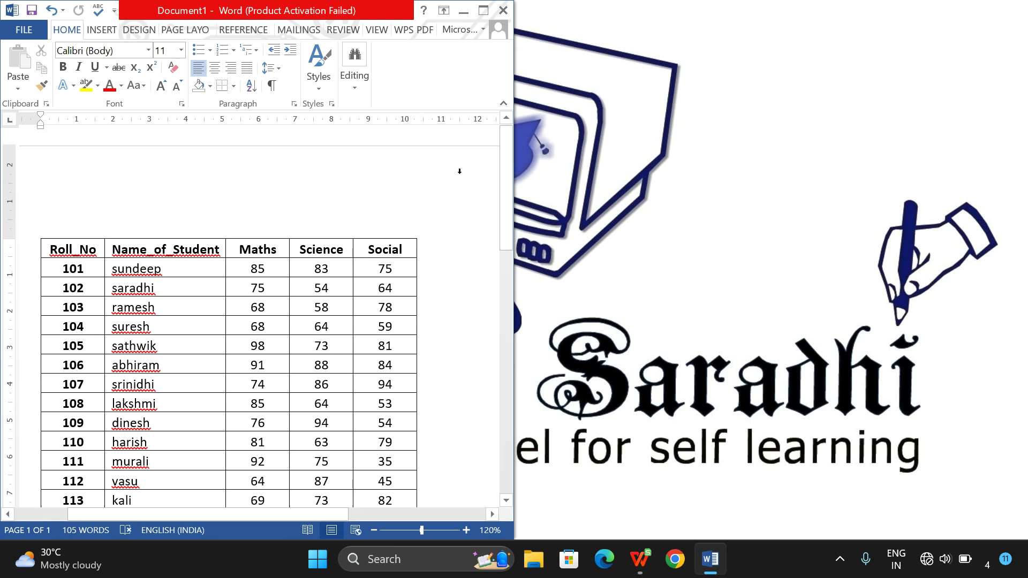
Step: Undo the pasted table, maximize Word, and type the title 'Linking of Excel to Word'
{"action": "key", "text": "ctrl+z"}
{"action": "key", "text": "ctrl+z"}
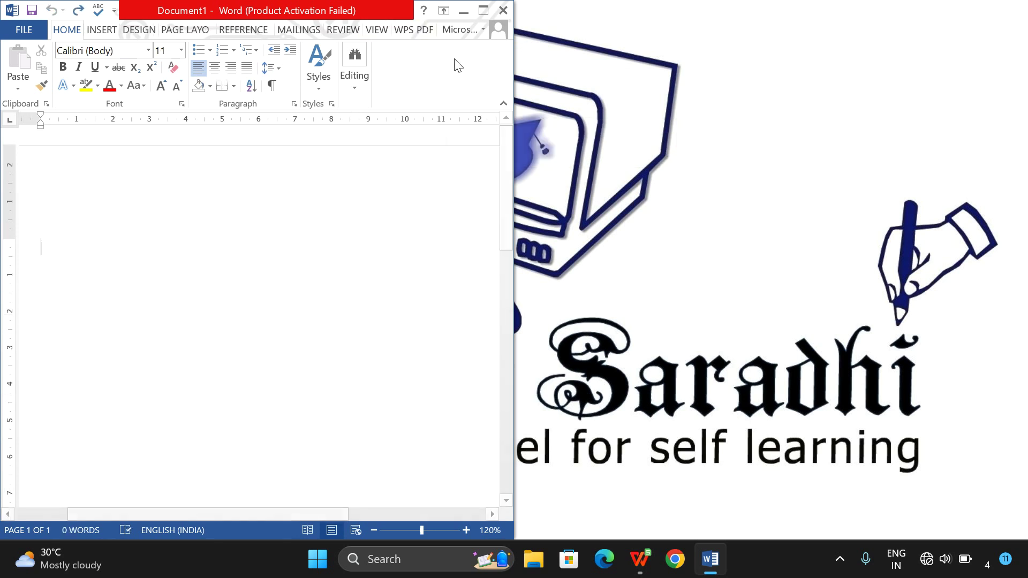
{"action": "left_click", "coordinate": [483, 10]}
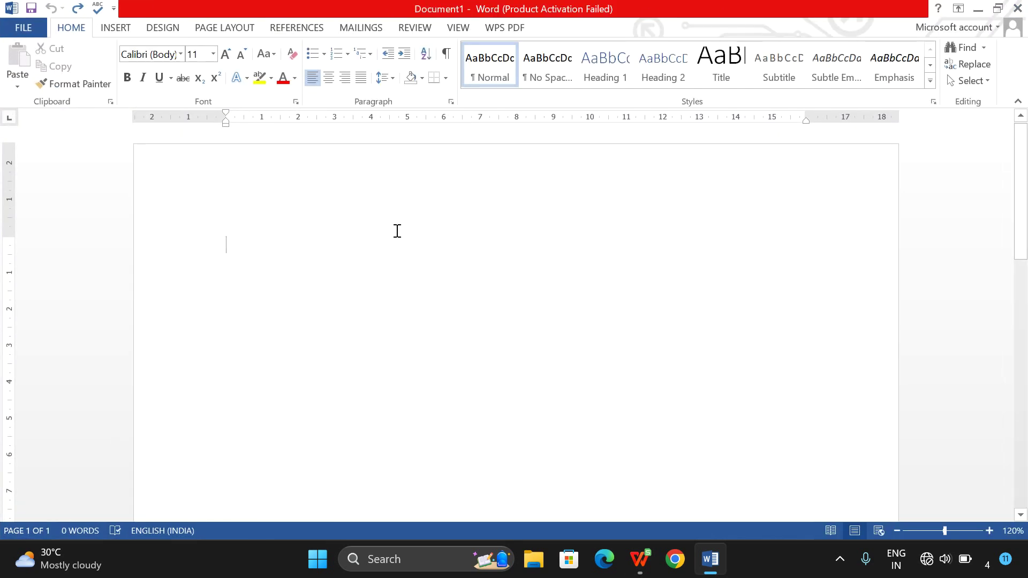
{"action": "left_click", "coordinate": [120, 32]}
{"action": "left_click", "coordinate": [91, 33]}
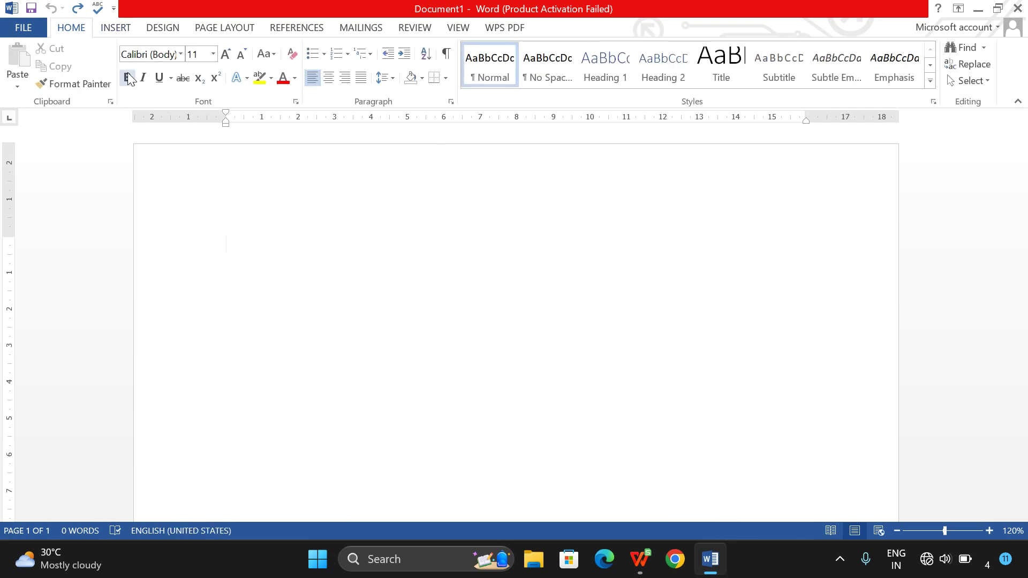
{"action": "type", "text": "linking of Excel to Word"}
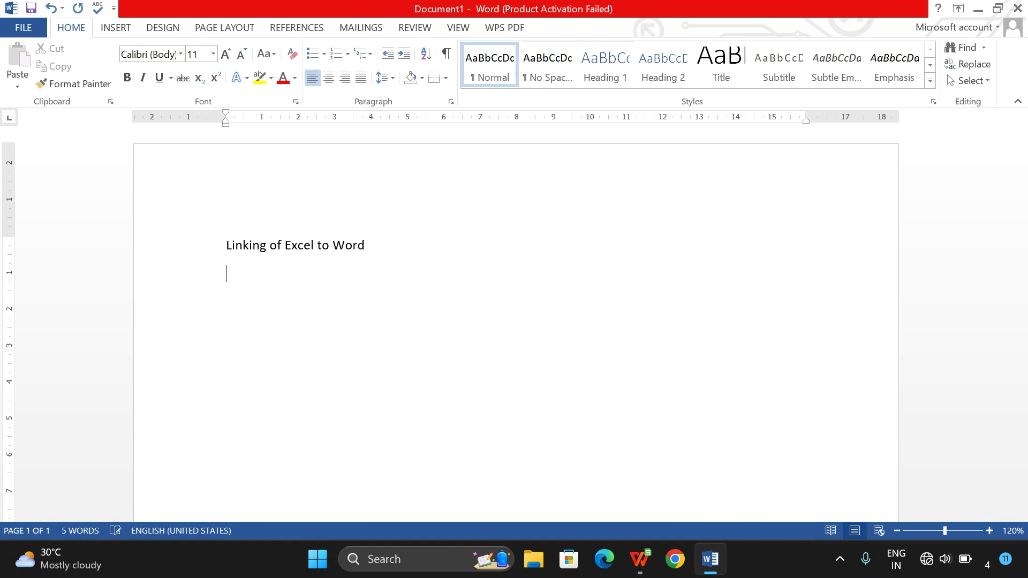
{"action": "left_click", "coordinate": [119, 28]}
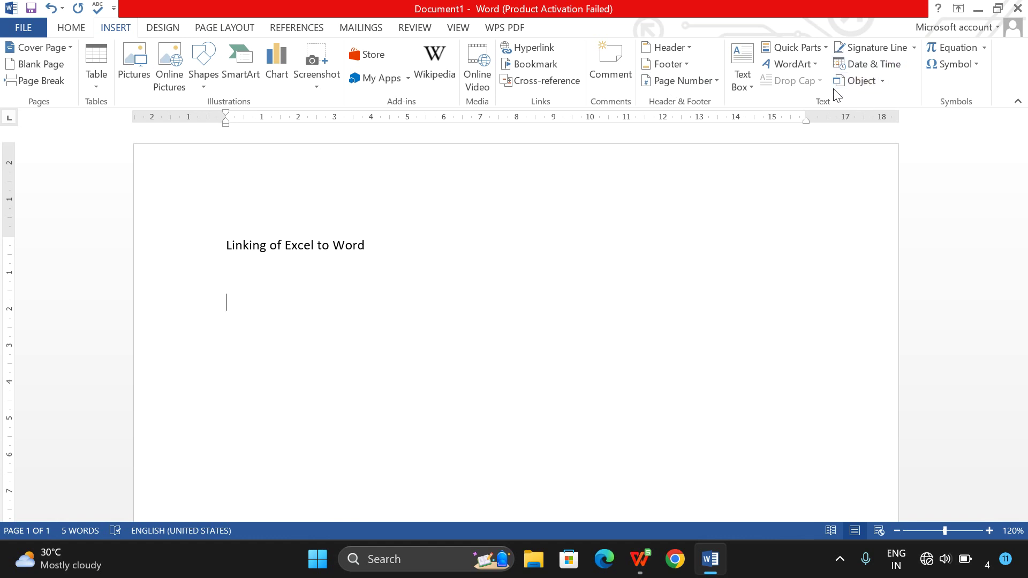
Step: In the Insert Object dialog, switch to Create from File and open the Browse window
{"action": "left_click", "coordinate": [860, 81]}
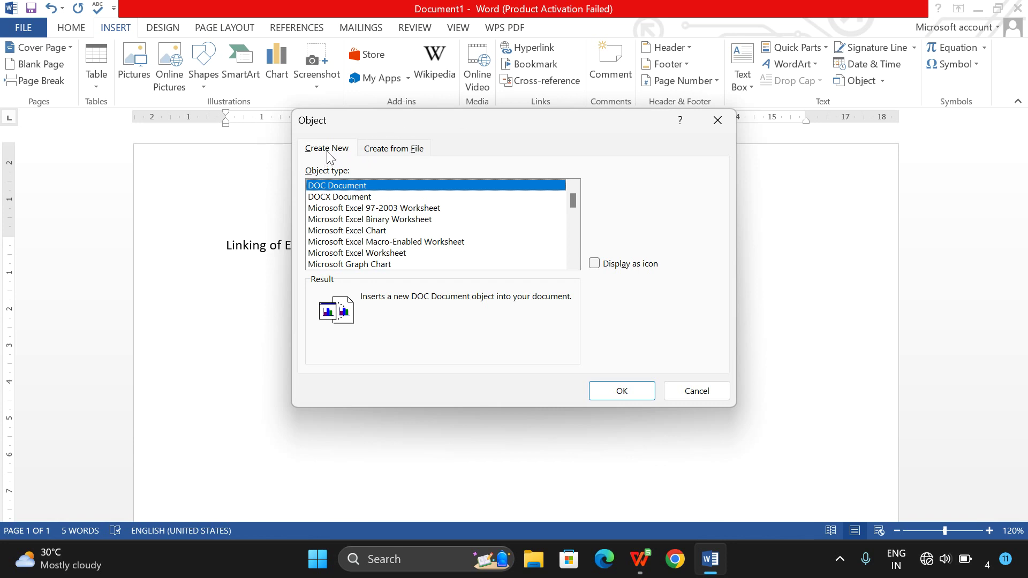
{"action": "left_click", "coordinate": [392, 151]}
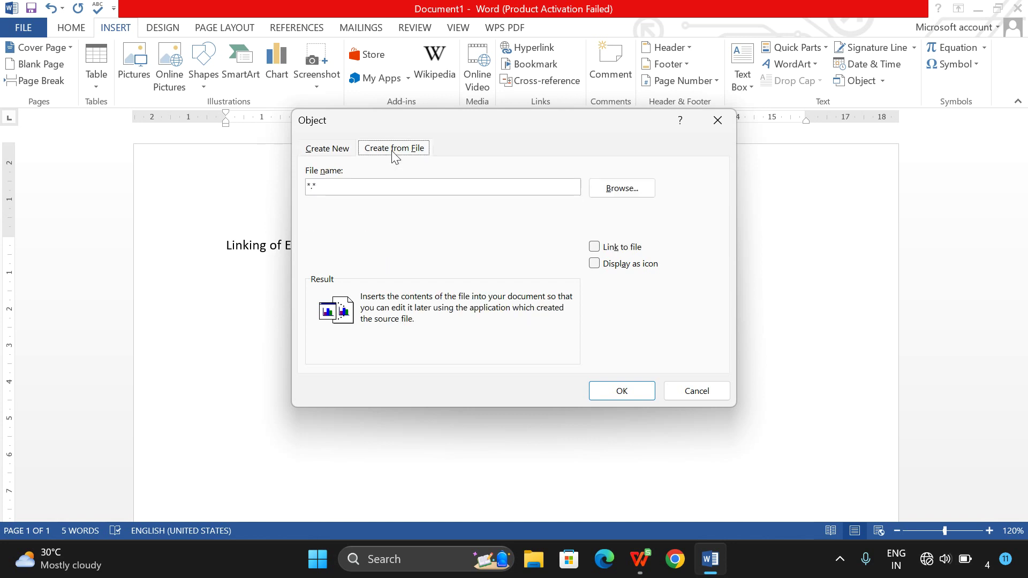
{"action": "left_click", "coordinate": [622, 192]}
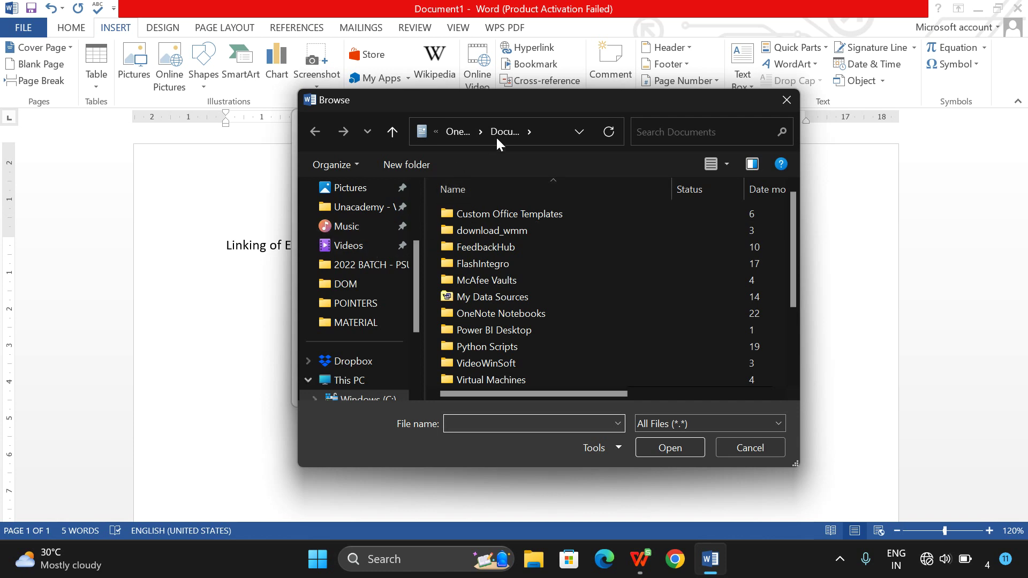
Step: Pick student_marks.xlsx from the Desktop folder as the object's source file
{"action": "double_click", "coordinate": [519, 105]}
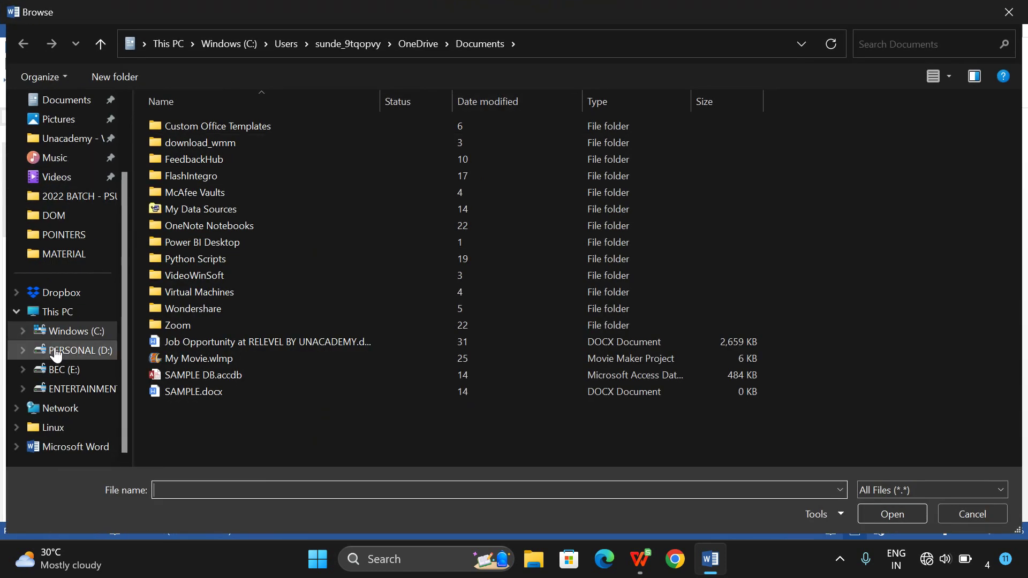
{"action": "scroll", "coordinate": [72, 265], "scroll_direction": "up", "scroll_amount": 3}
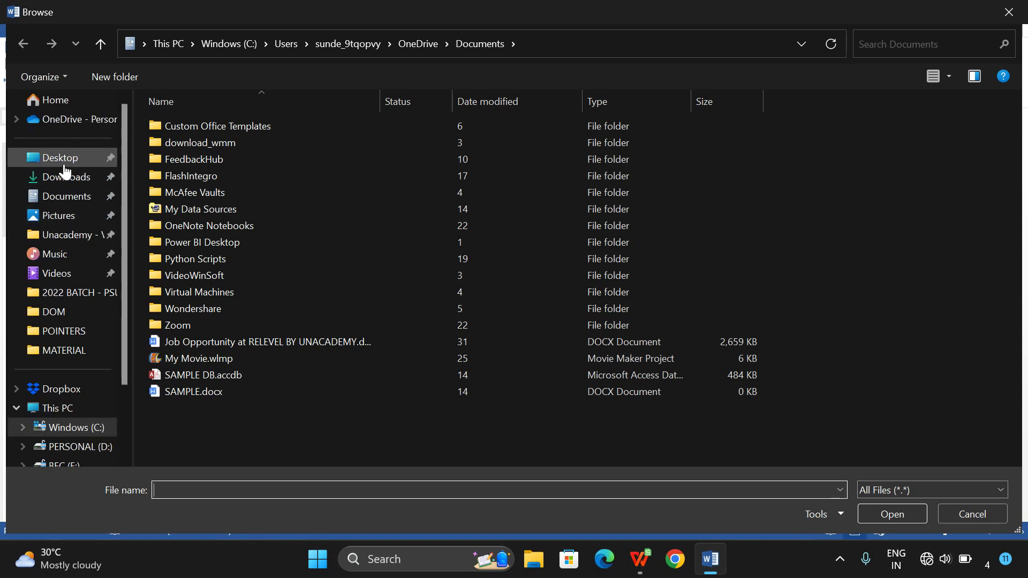
{"action": "left_click", "coordinate": [64, 165]}
{"action": "scroll", "coordinate": [560, 337], "scroll_direction": "down", "scroll_amount": 3}
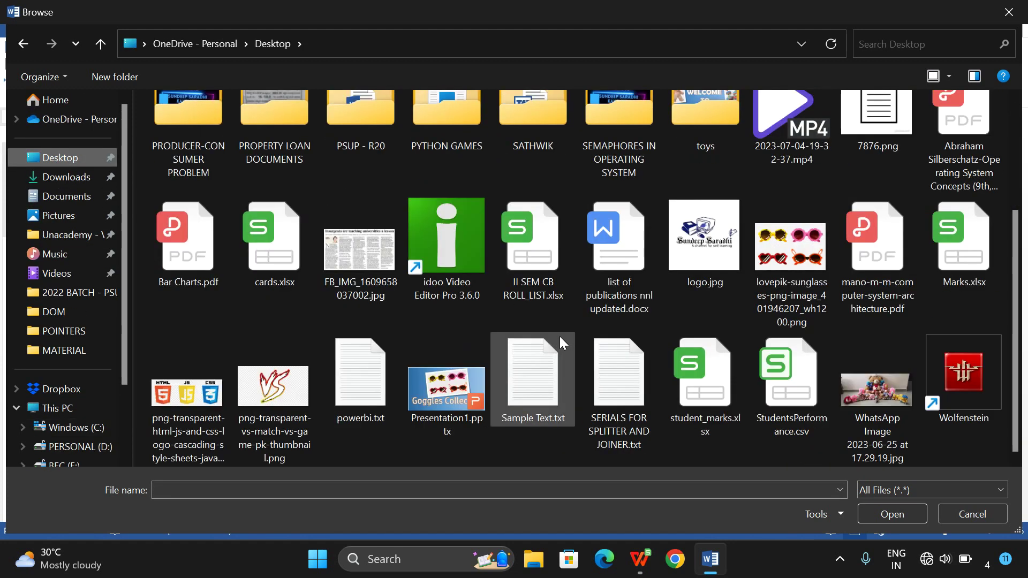
{"action": "left_click", "coordinate": [708, 426]}
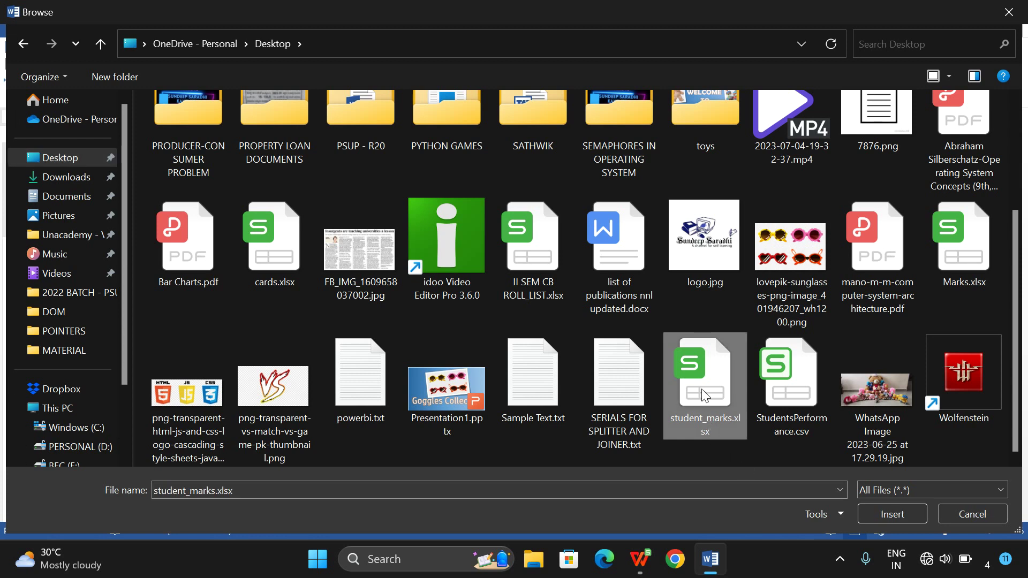
{"action": "double_click", "coordinate": [706, 395]}
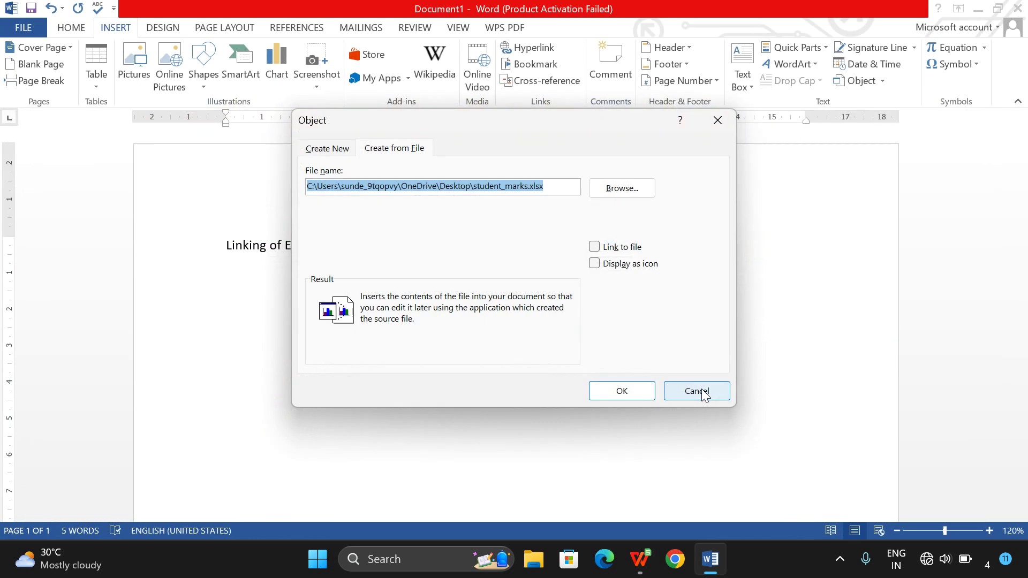
Step: Enable Link to file and insert student_marks.xlsx as a linked object
{"action": "left_click", "coordinate": [595, 247]}
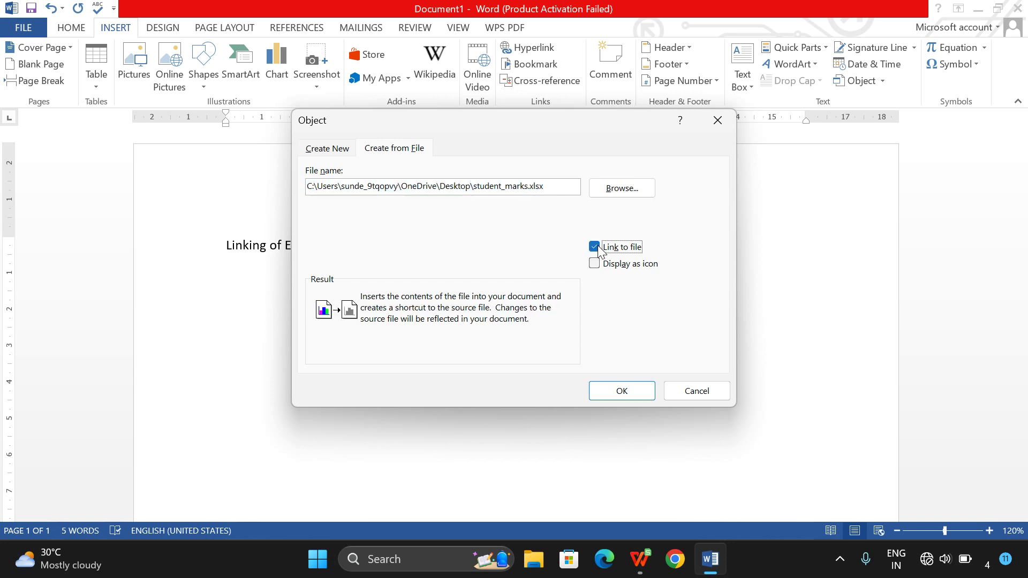
{"action": "left_click", "coordinate": [616, 391]}
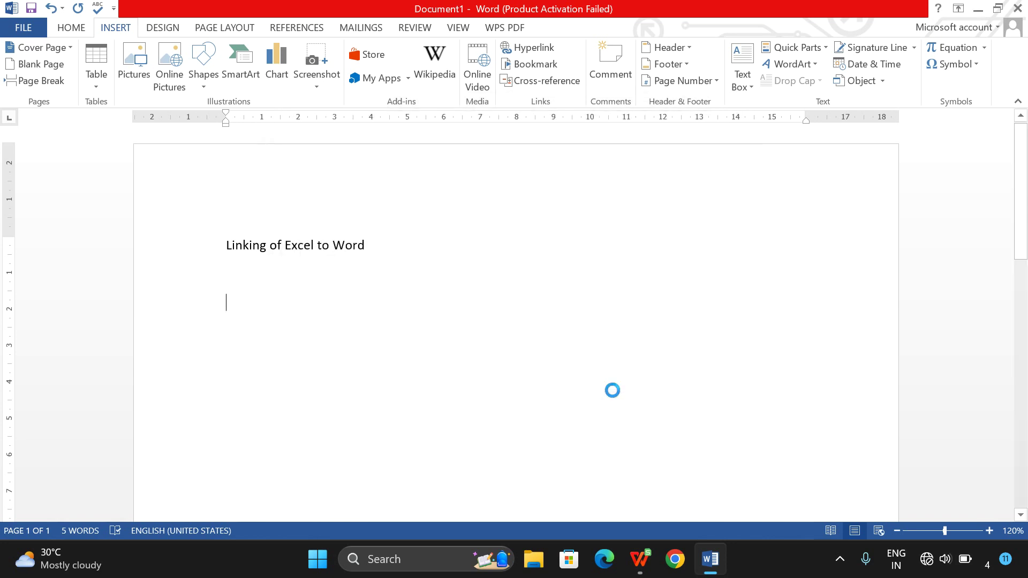
Step: Restore Word to a smaller window and lengthen it to show more table rows
{"action": "scroll", "coordinate": [605, 390], "scroll_direction": "up", "scroll_amount": 3}
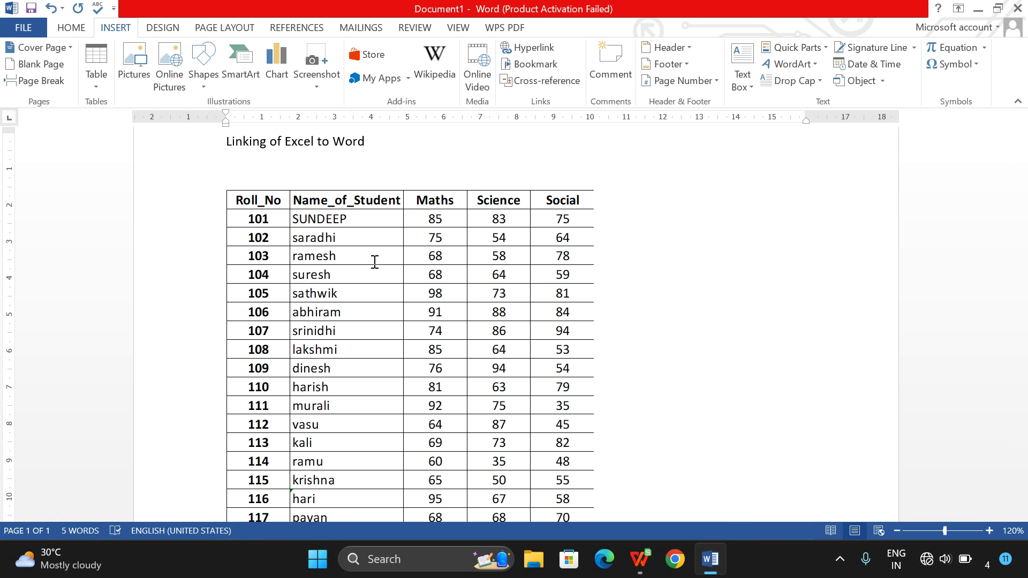
{"action": "left_click", "coordinate": [998, 8]}
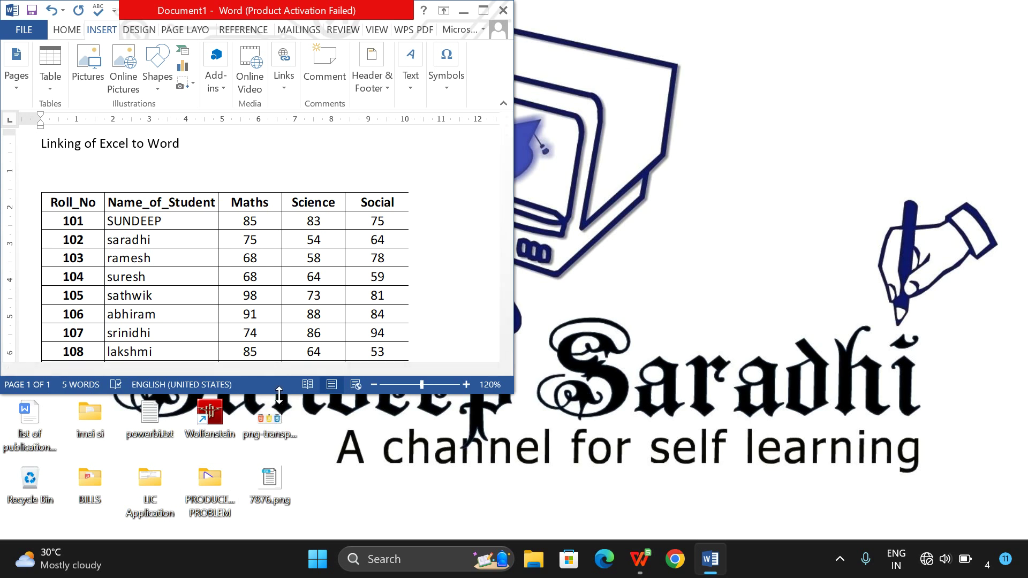
{"action": "left_click_drag", "start_coordinate": [286, 395], "coordinate": [286, 542]}
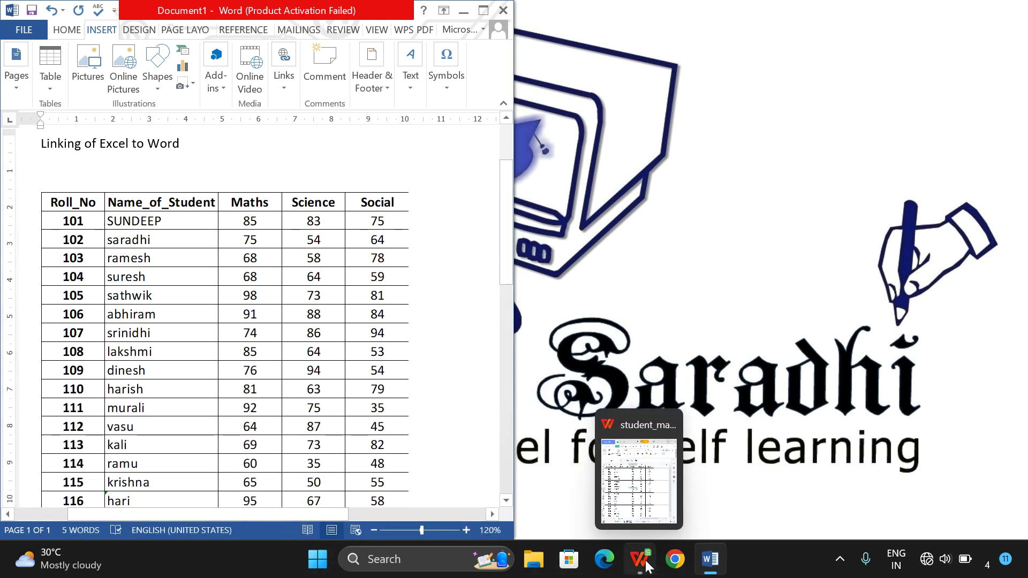
Step: Bring student_marks.xlsx back beside Word, select names B2 and B3, and scroll to compare both tables
{"action": "mouse_move", "coordinate": [649, 562]}
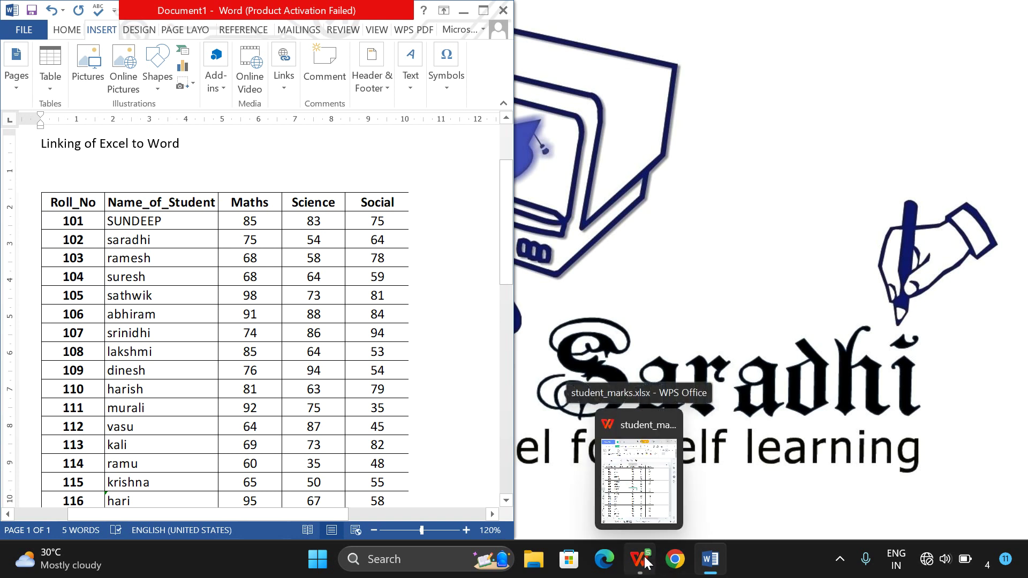
{"action": "left_click", "coordinate": [639, 482]}
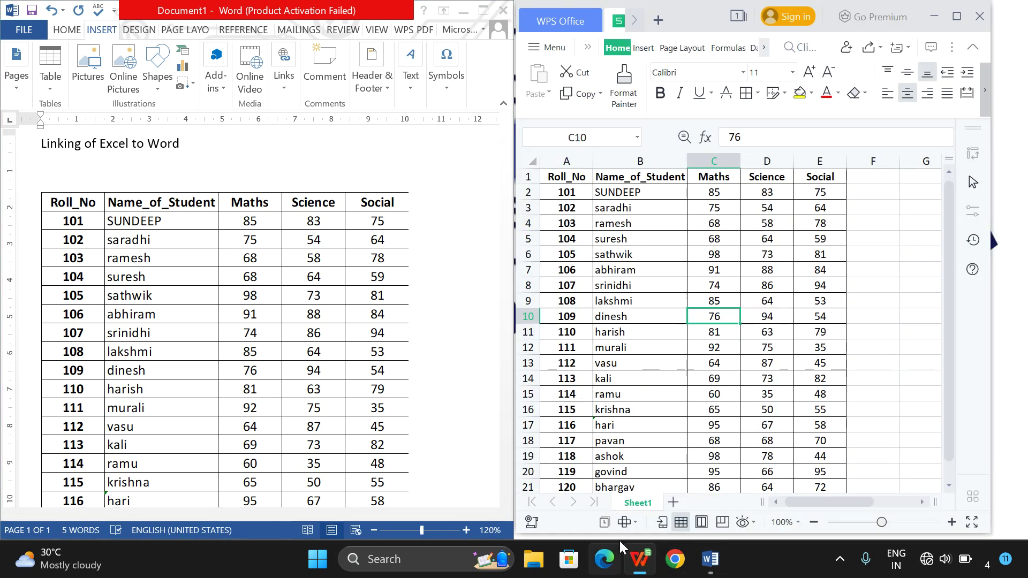
{"action": "left_click", "coordinate": [662, 196]}
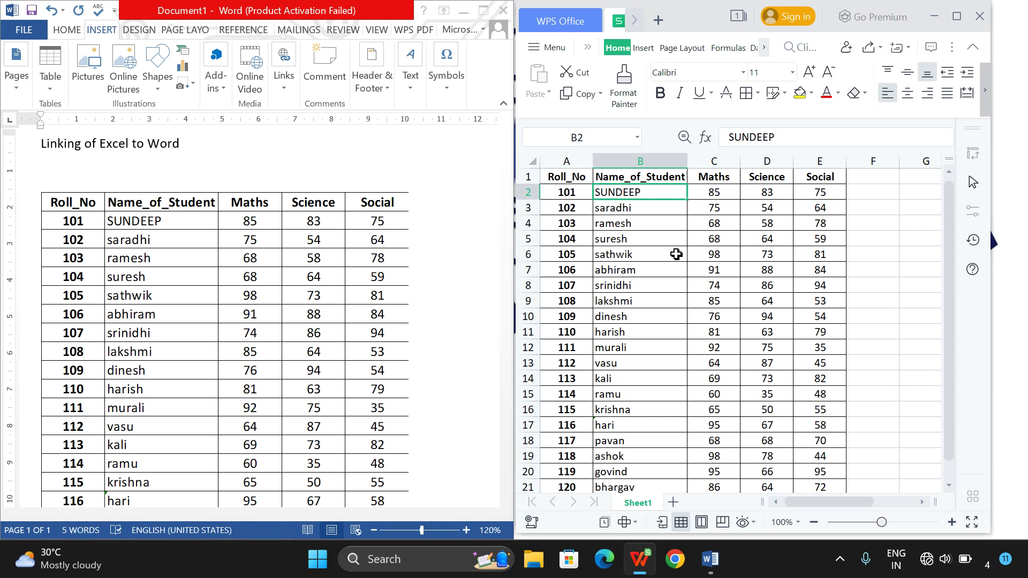
{"action": "left_click", "coordinate": [640, 208]}
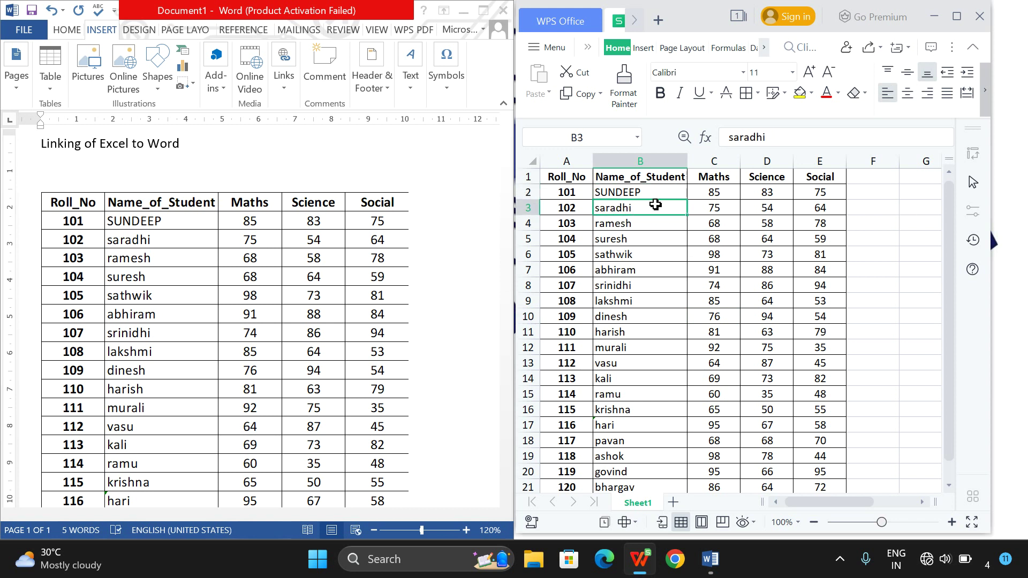
{"action": "scroll", "coordinate": [616, 290], "scroll_direction": "down", "scroll_amount": 3}
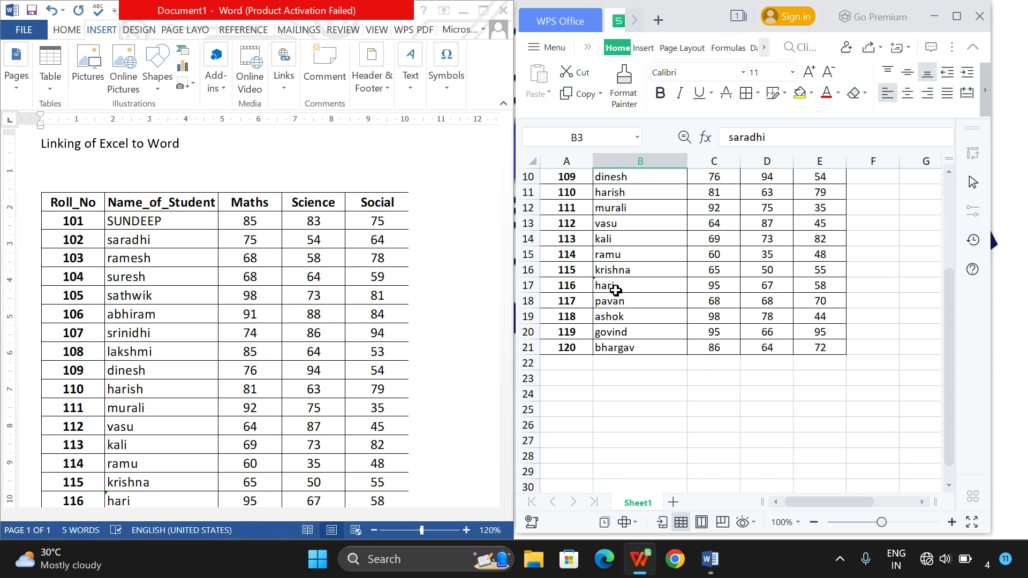
{"action": "scroll", "coordinate": [616, 289], "scroll_direction": "up", "scroll_amount": 3}
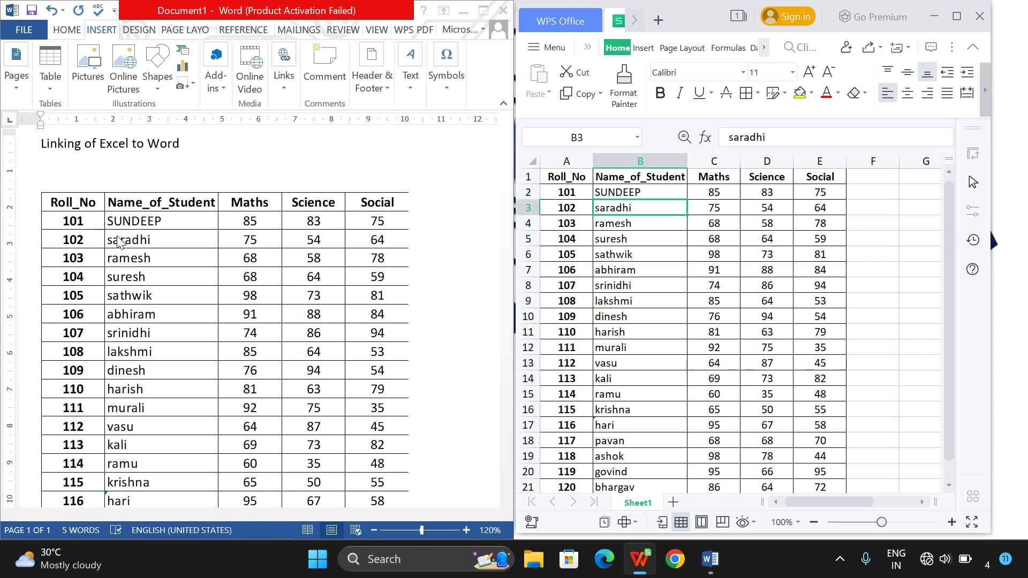
{"action": "scroll", "coordinate": [122, 412], "scroll_direction": "down", "scroll_amount": 5}
{"action": "scroll", "coordinate": [156, 388], "scroll_direction": "up", "scroll_amount": 6}
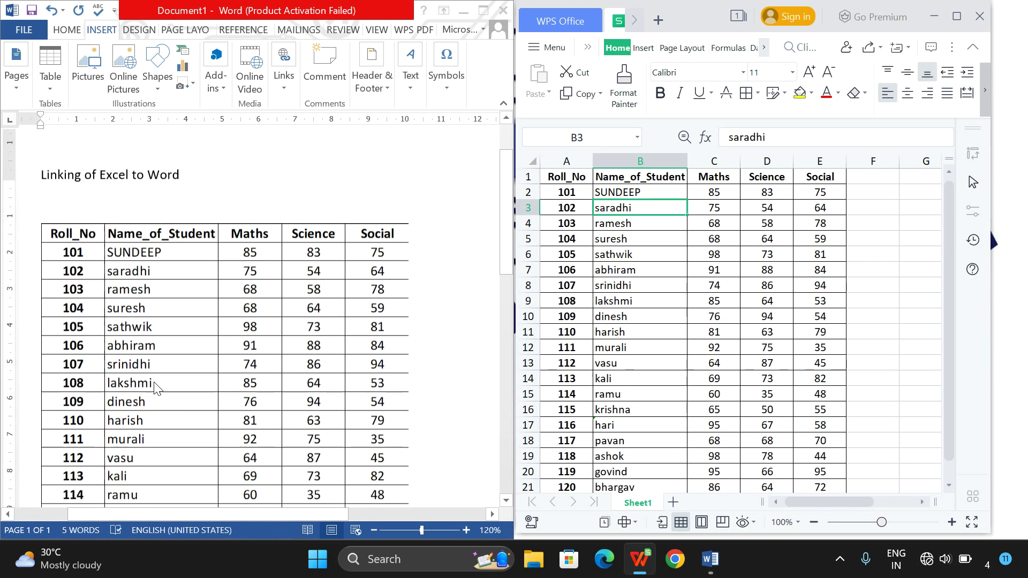
{"action": "scroll", "coordinate": [155, 388], "scroll_direction": "up", "scroll_amount": 1}
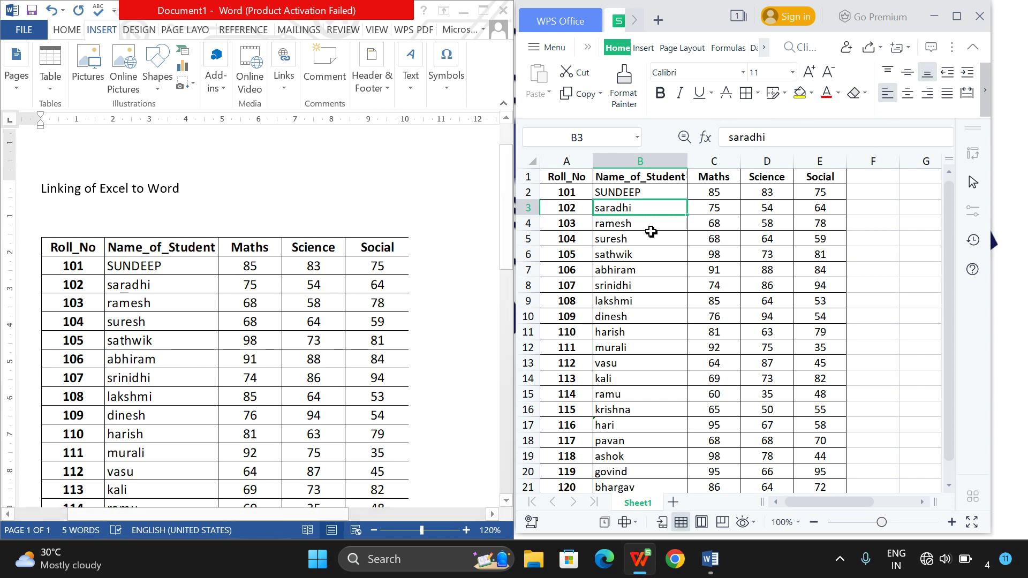
Step: Retype the student names SARADHI, RAMESH, SURESH, SATHWIK and ABHIRAM in capitals
{"action": "type", "text": "SARADHI"}
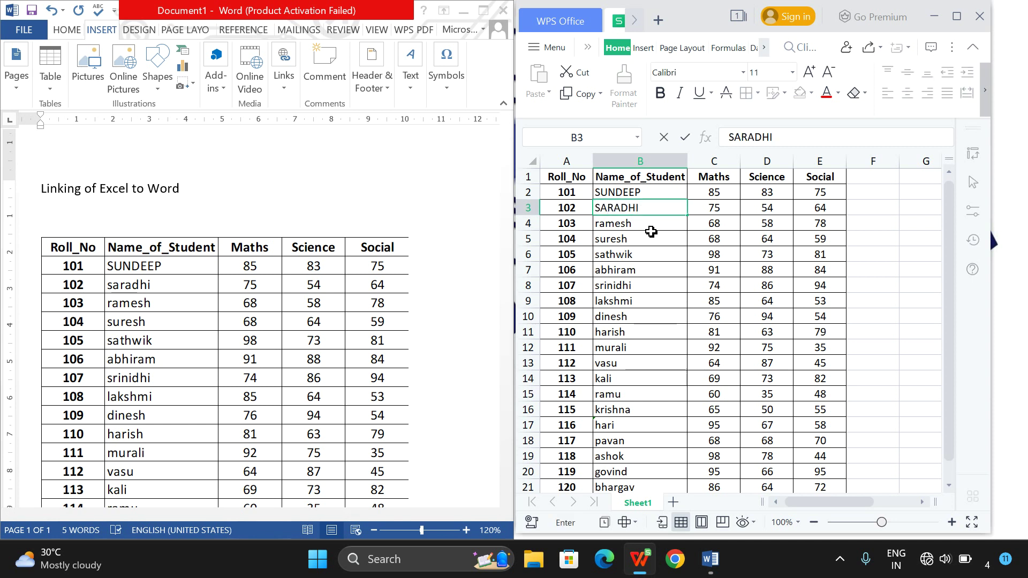
{"action": "key", "text": "Return"}
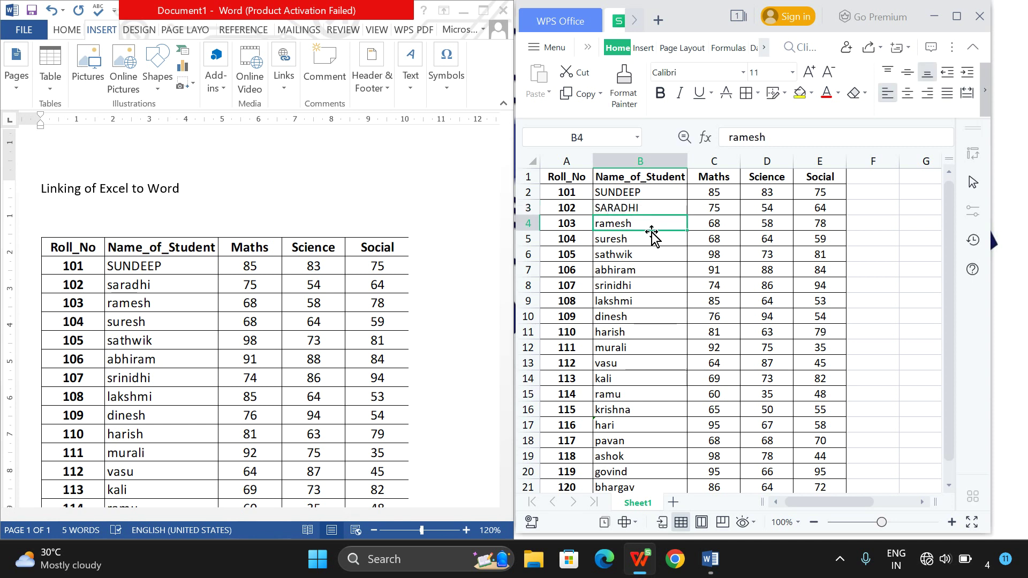
{"action": "type", "text": "RAMESH"}
{"action": "key", "text": "Return"}
{"action": "type", "text": "S"}
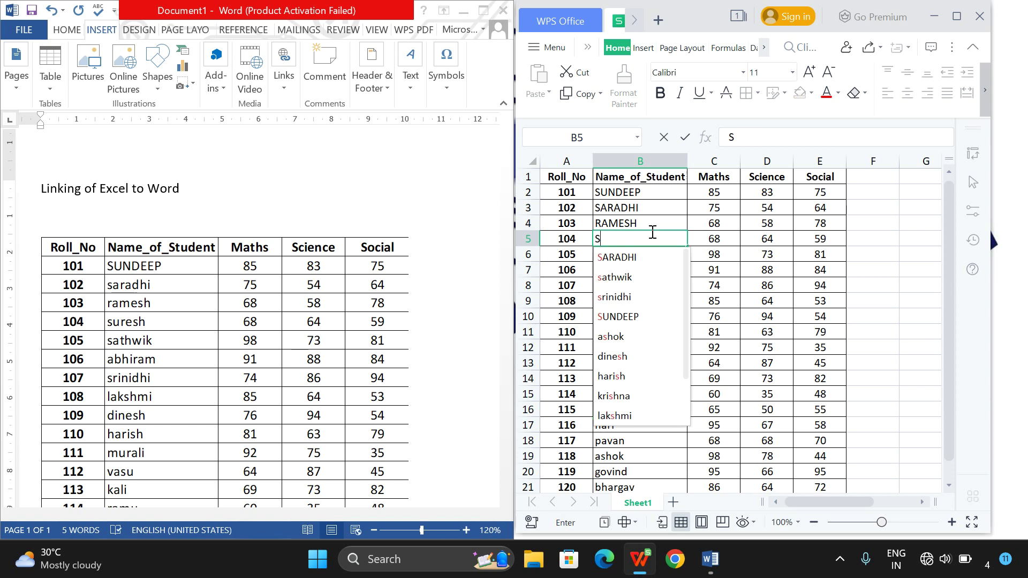
{"action": "type", "text": "URESH"}
{"action": "key", "text": "Return"}
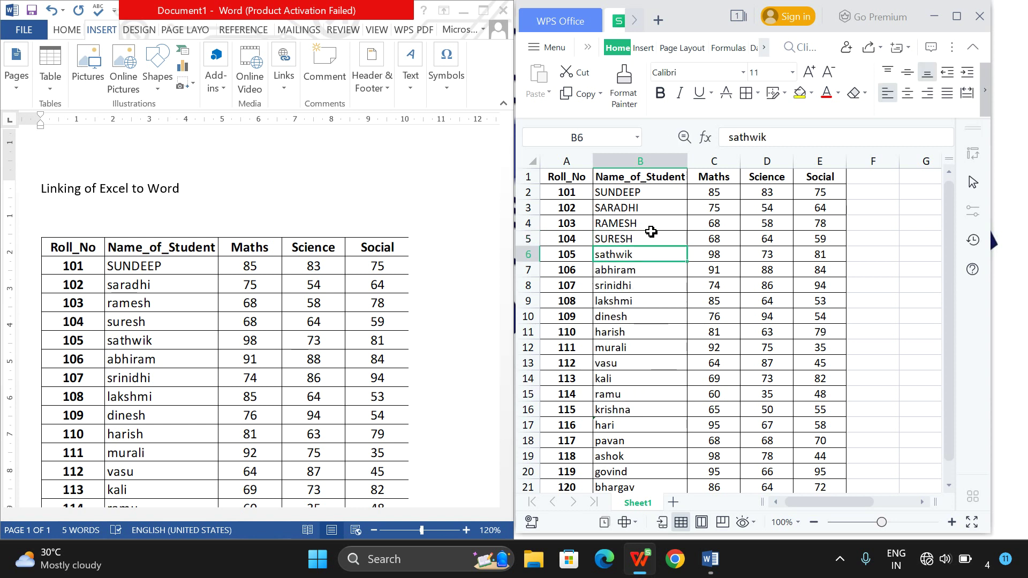
{"action": "type", "text": "SATHWIK"}
{"action": "key", "text": "Return"}
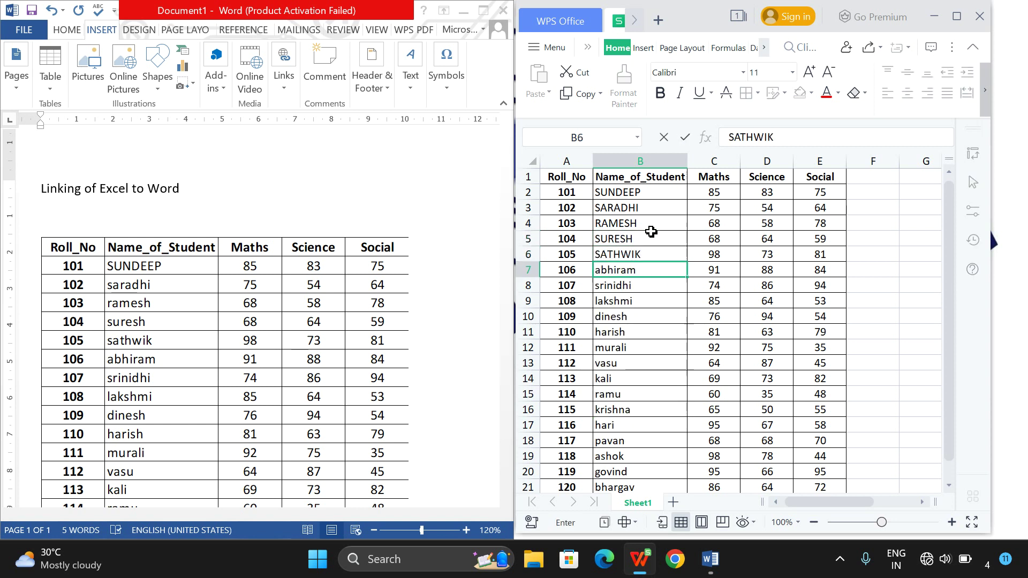
{"action": "type", "text": "ABHIRAM"}
{"action": "key", "text": "Return"}
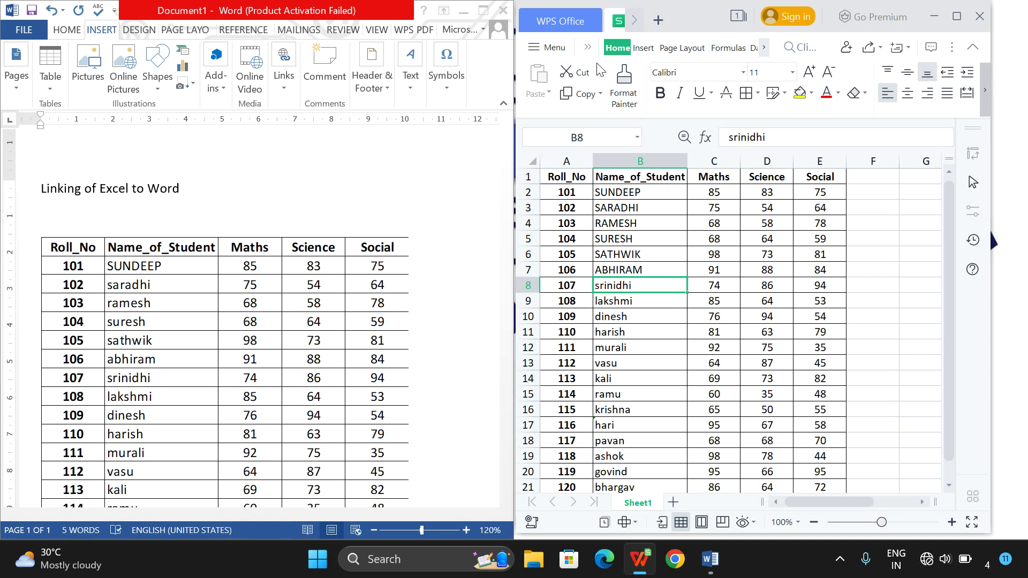
{"action": "left_click", "coordinate": [589, 49]}
Step: Confirm Word's linked marks table shows the capitalised names, then return to the spreadsheet's cell F1
{"action": "left_click", "coordinate": [179, 273]}
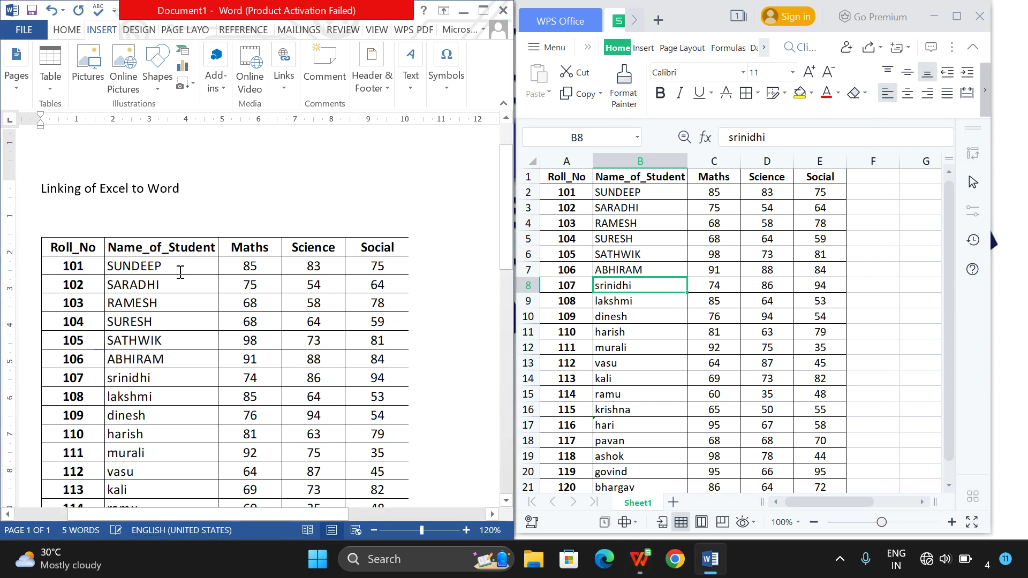
{"action": "left_click", "coordinate": [138, 291]}
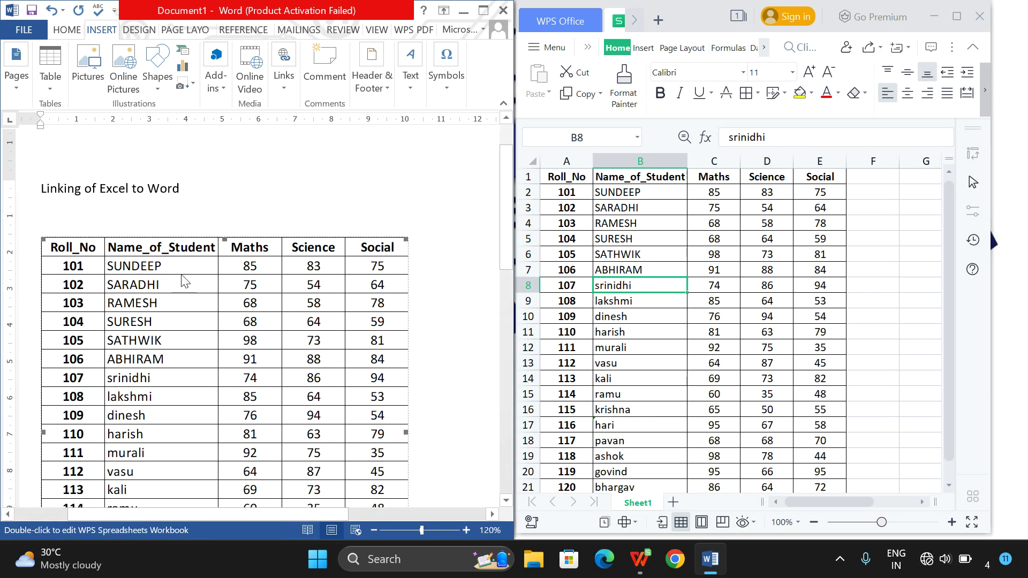
{"action": "double_click", "coordinate": [161, 347]}
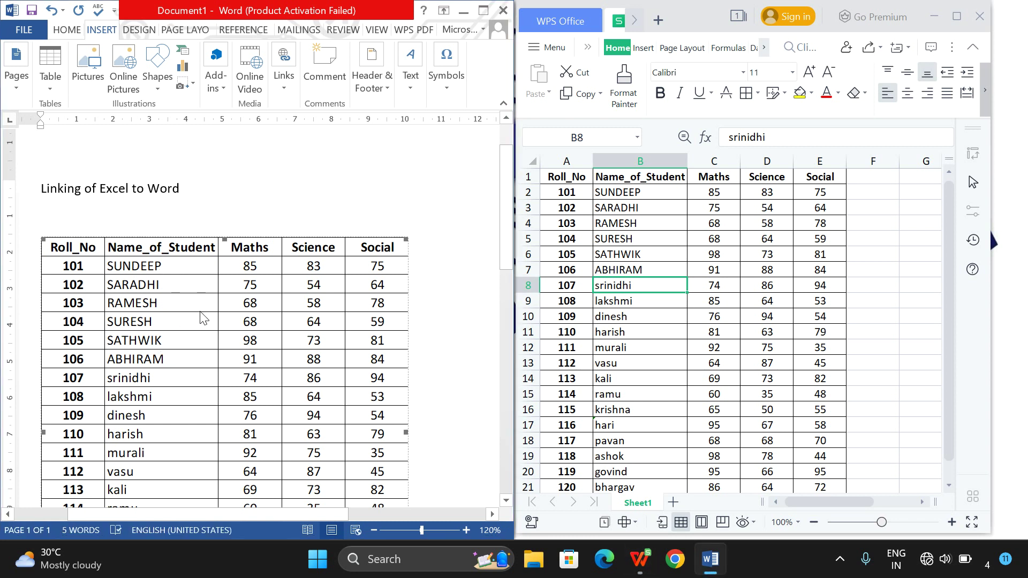
{"action": "scroll", "coordinate": [177, 340], "scroll_direction": "down", "scroll_amount": 3}
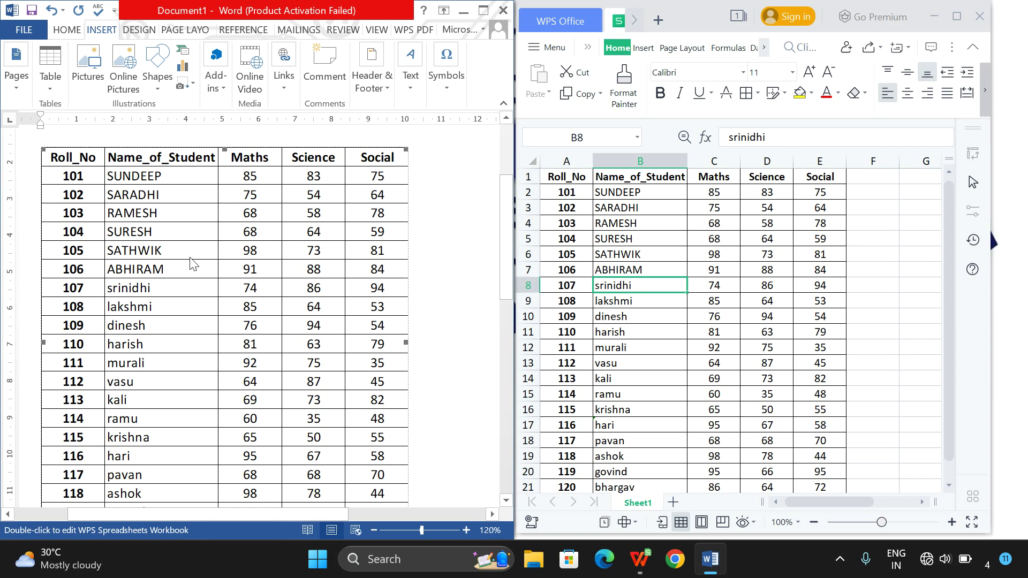
{"action": "scroll", "coordinate": [193, 263], "scroll_direction": "up", "scroll_amount": 1}
{"action": "scroll", "coordinate": [193, 263], "scroll_direction": "down", "scroll_amount": 1}
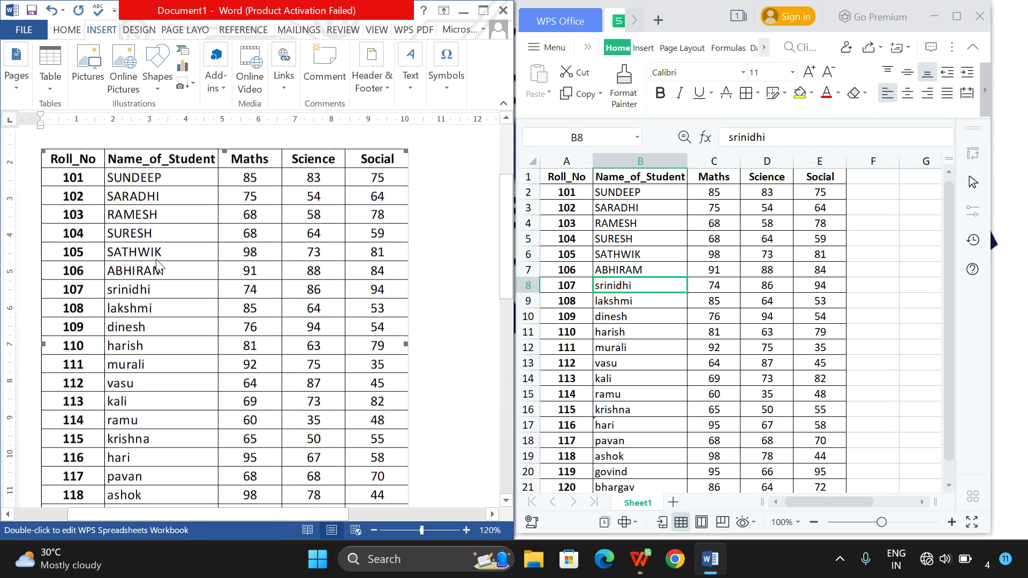
{"action": "left_click", "coordinate": [637, 280]}
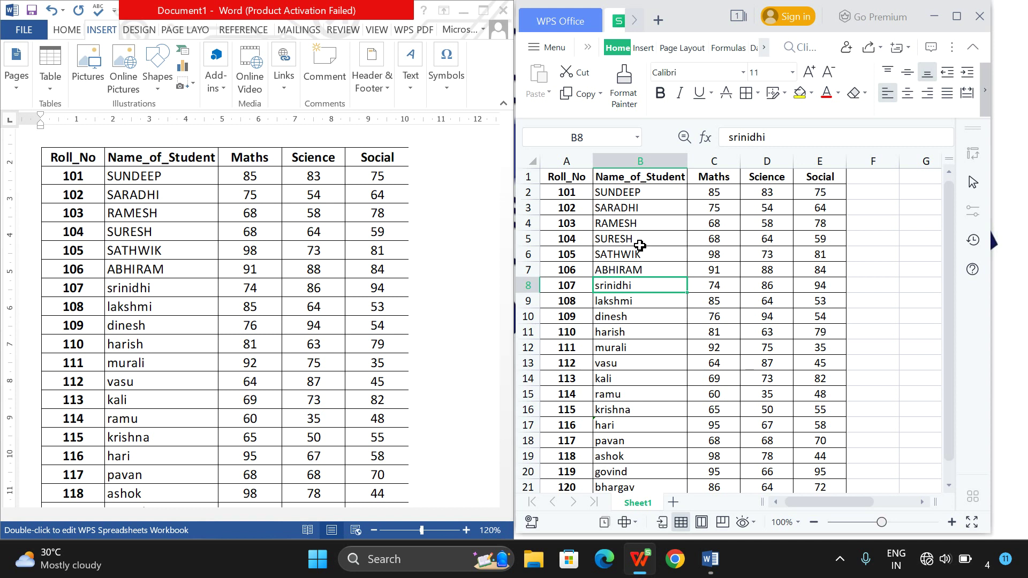
{"action": "left_click", "coordinate": [863, 180]}
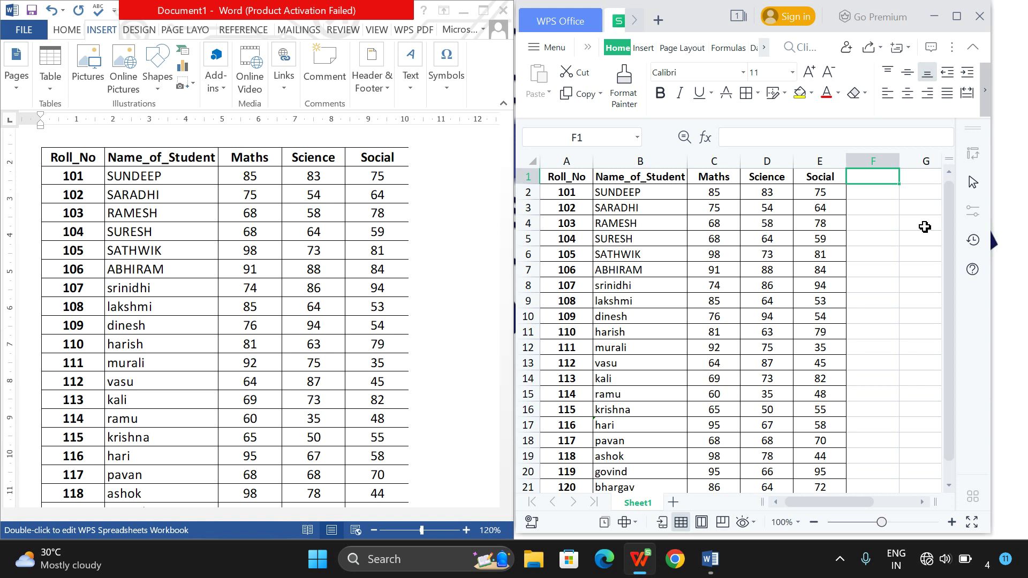
Step: Enter the heading 'Total' in cell F1
{"action": "type", "text": "to"}
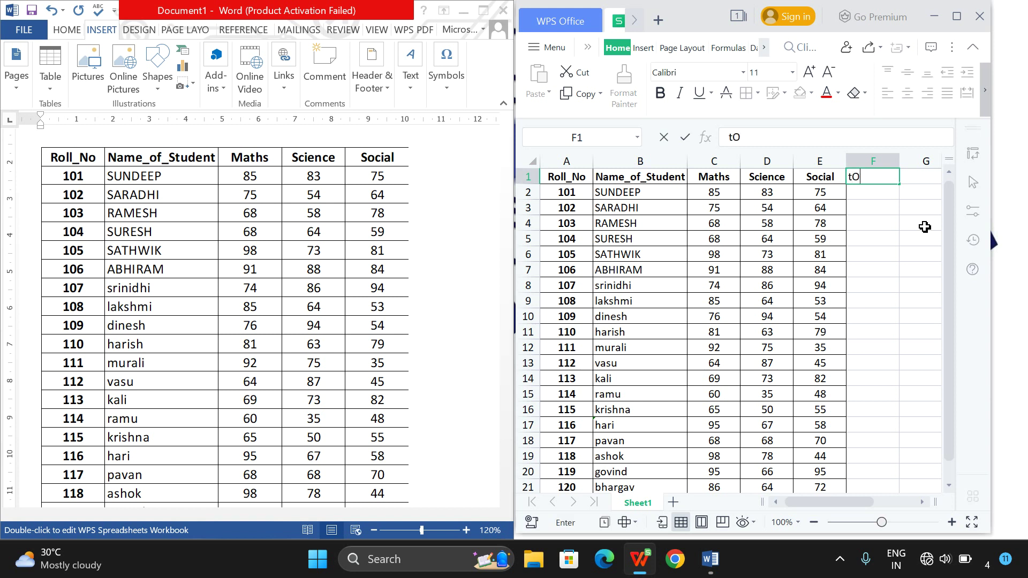
{"action": "key", "text": "BackSpace"}
{"action": "key", "text": "BackSpace"}
{"action": "type", "text": "toto"}
{"action": "key", "text": "BackSpace"}
{"action": "key", "text": "BackSpace"}
{"action": "key", "text": "BackSpace"}
{"action": "key", "text": "BackSpace"}
{"action": "type", "text": "Total"}
{"action": "key", "text": "Return"}
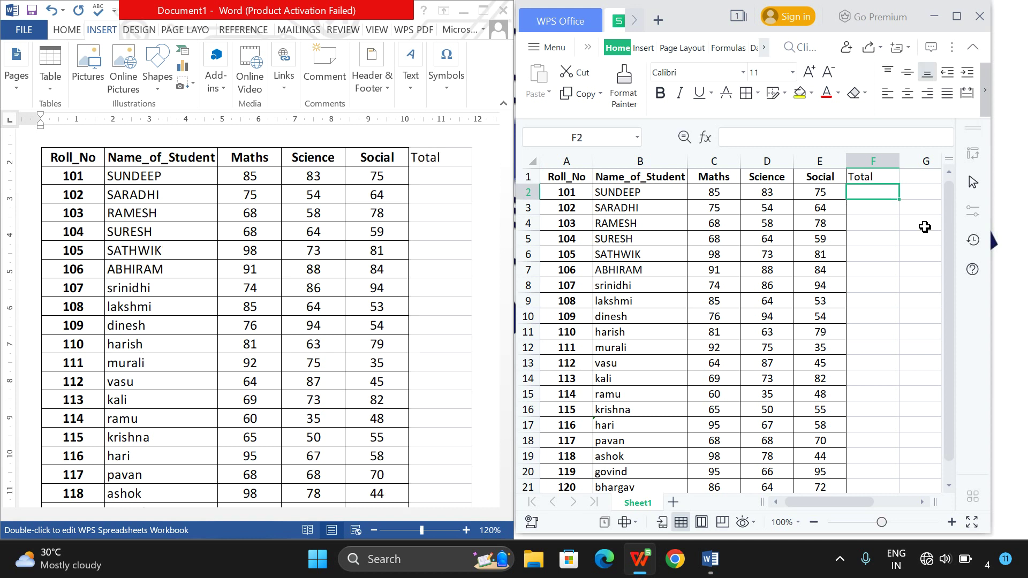
Step: Put =SUM(C2:E2) in F2 and fill it down for every student
{"action": "type", "text": "=sum("}
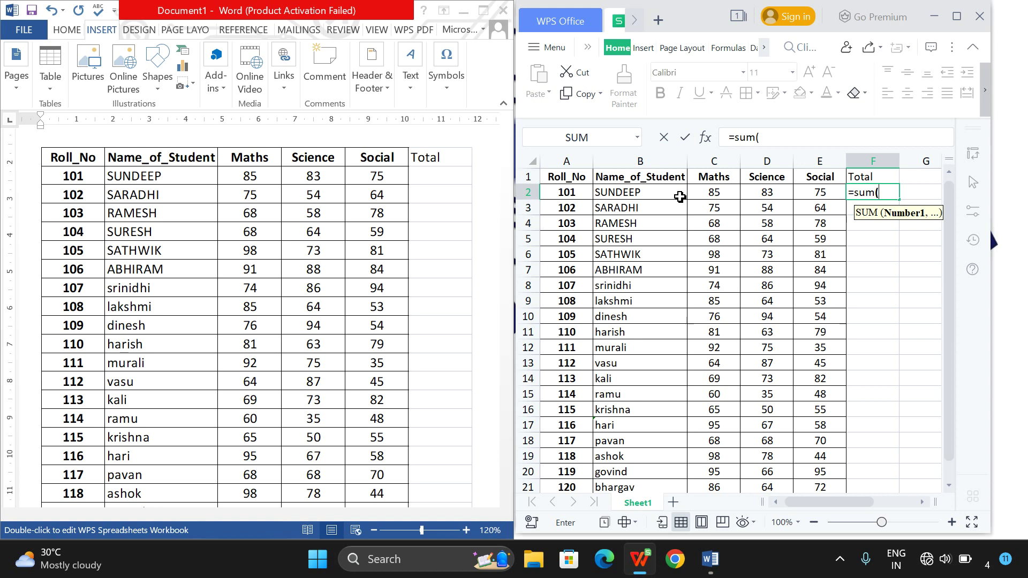
{"action": "left_click_drag", "start_coordinate": [695, 195], "coordinate": [833, 194]}
{"action": "type", "text": ")"}
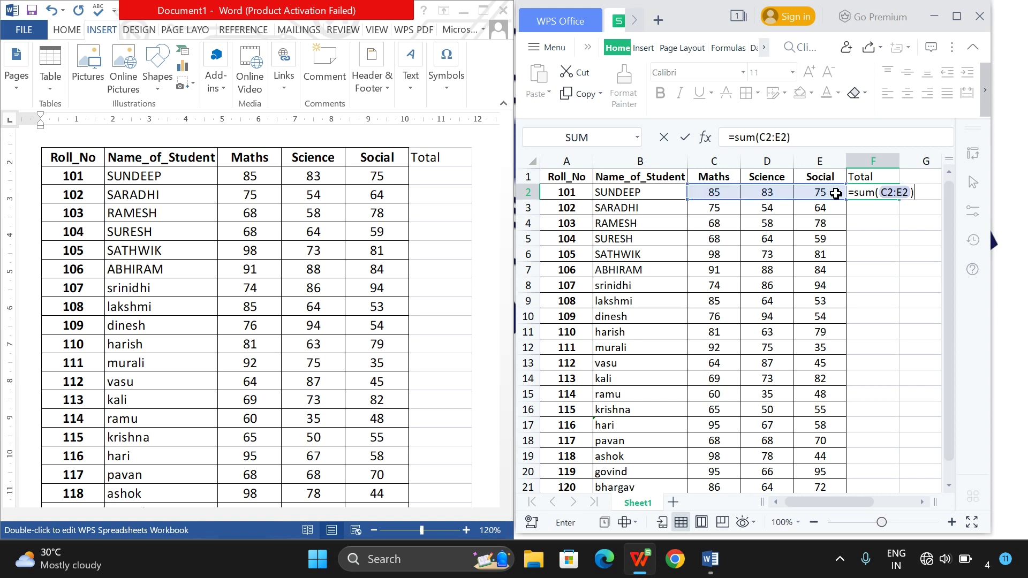
{"action": "key", "text": "Return"}
{"action": "left_click", "coordinate": [879, 195]}
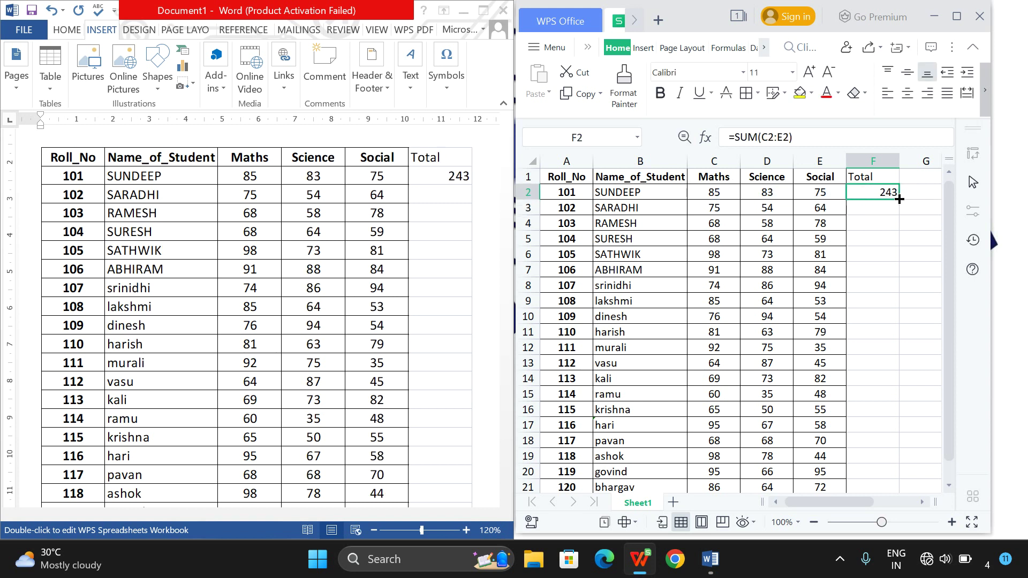
{"action": "double_click", "coordinate": [900, 199]}
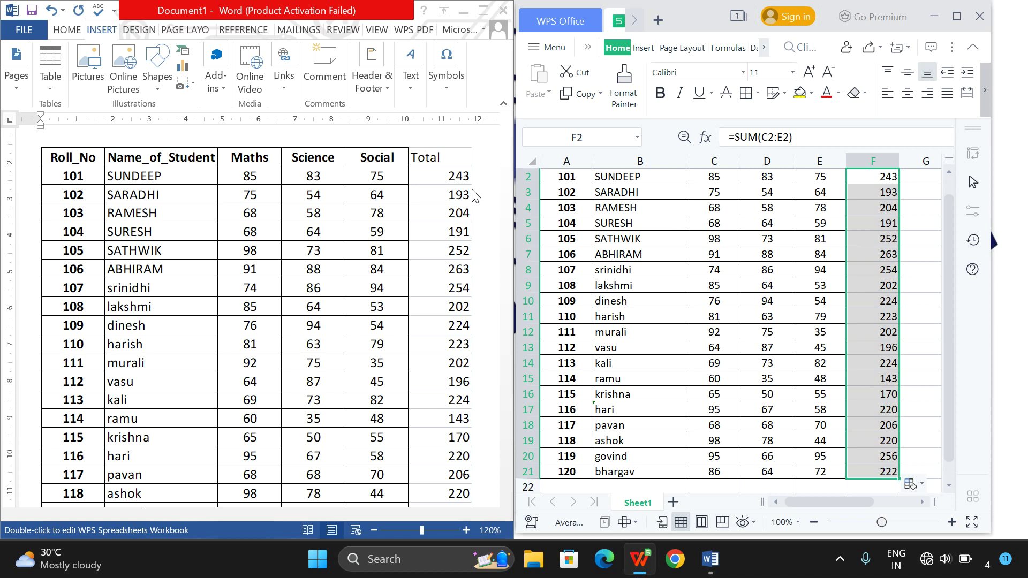
{"action": "scroll", "coordinate": [473, 195], "scroll_direction": "up", "scroll_amount": 1}
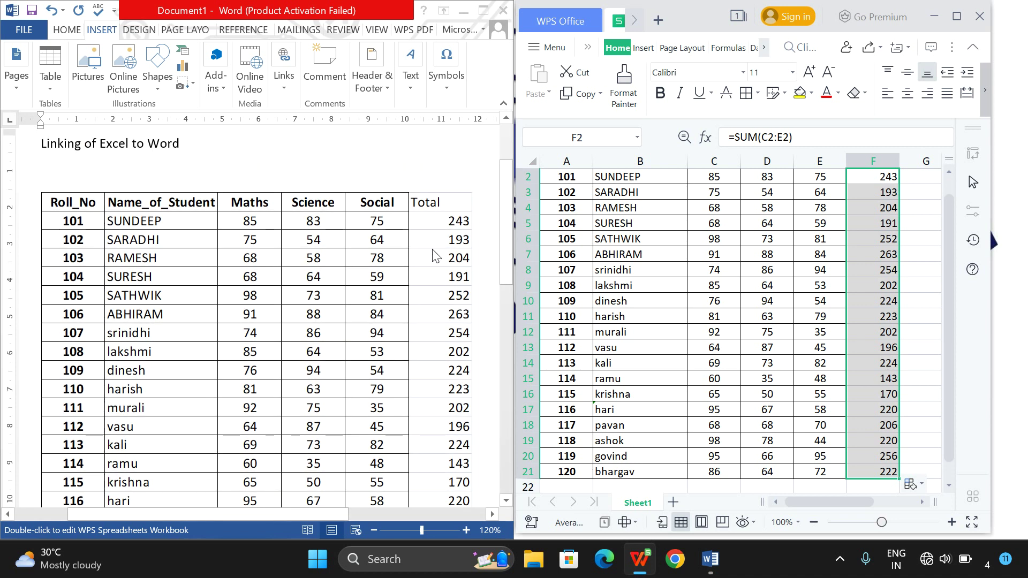
{"action": "left_click", "coordinate": [755, 239]}
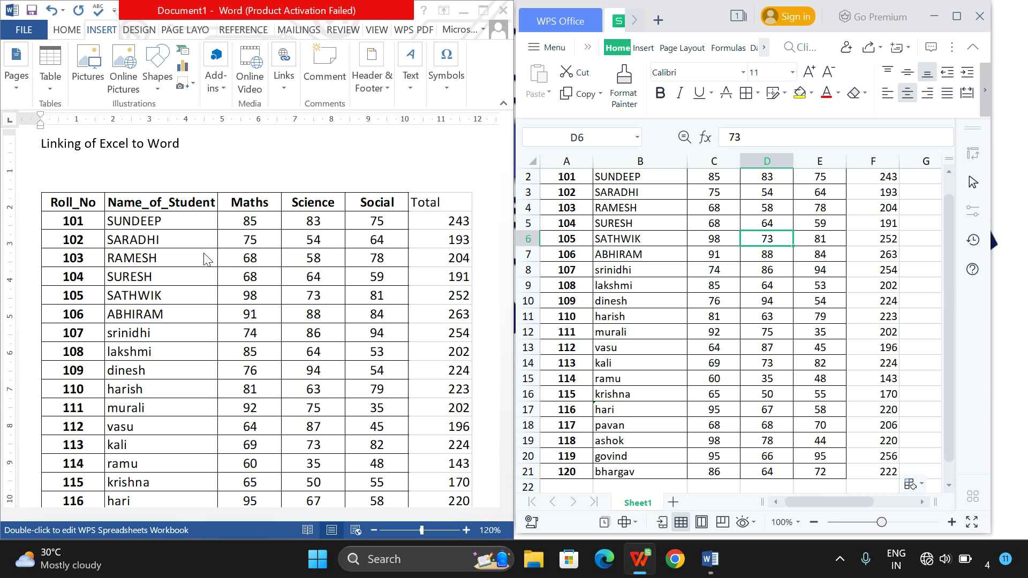
{"action": "left_click", "coordinate": [279, 18]}
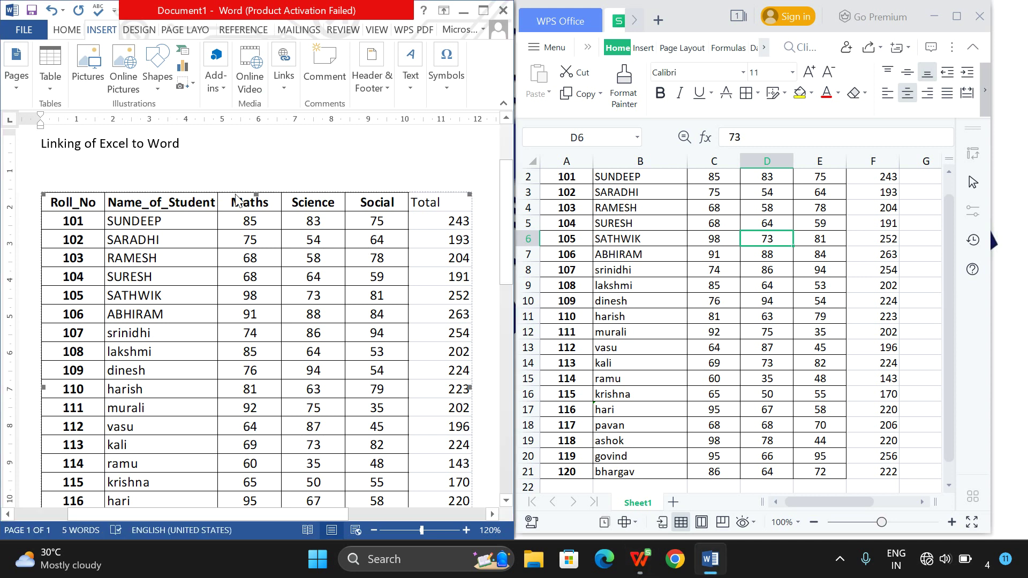
{"action": "right_click", "coordinate": [248, 261]}
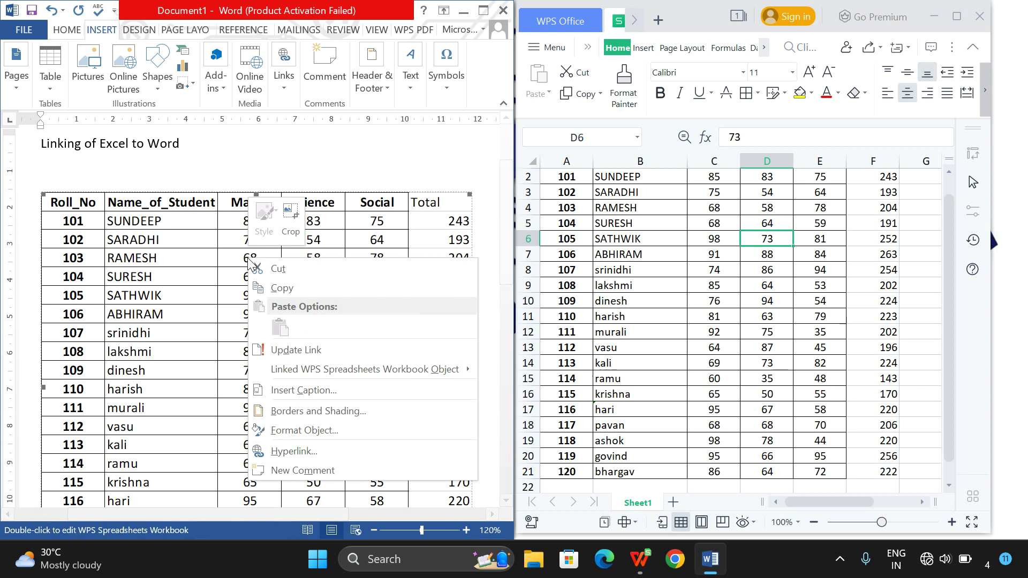
{"action": "left_click", "coordinate": [306, 355]}
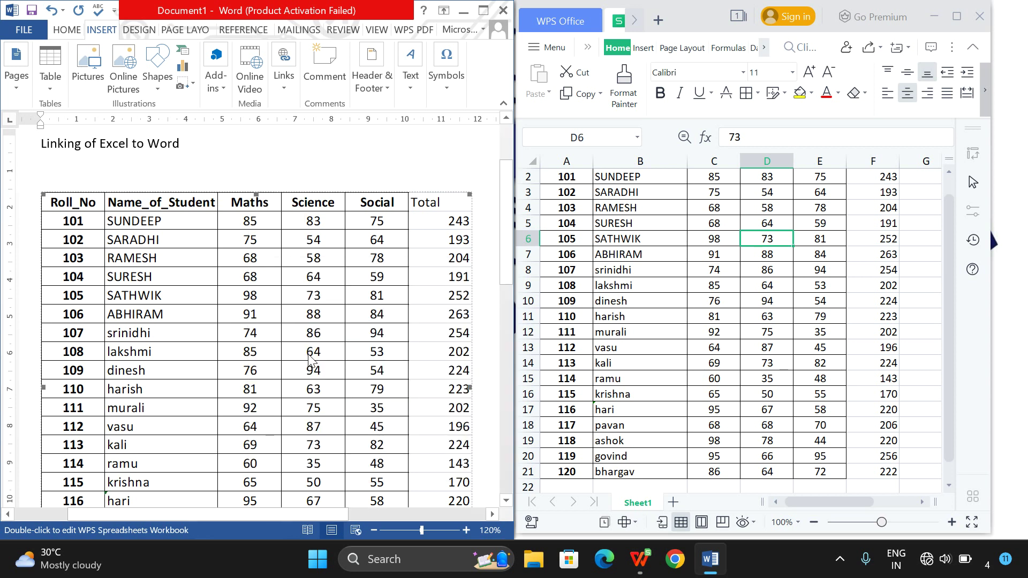
{"action": "scroll", "coordinate": [922, 264], "scroll_direction": "up", "scroll_amount": 1}
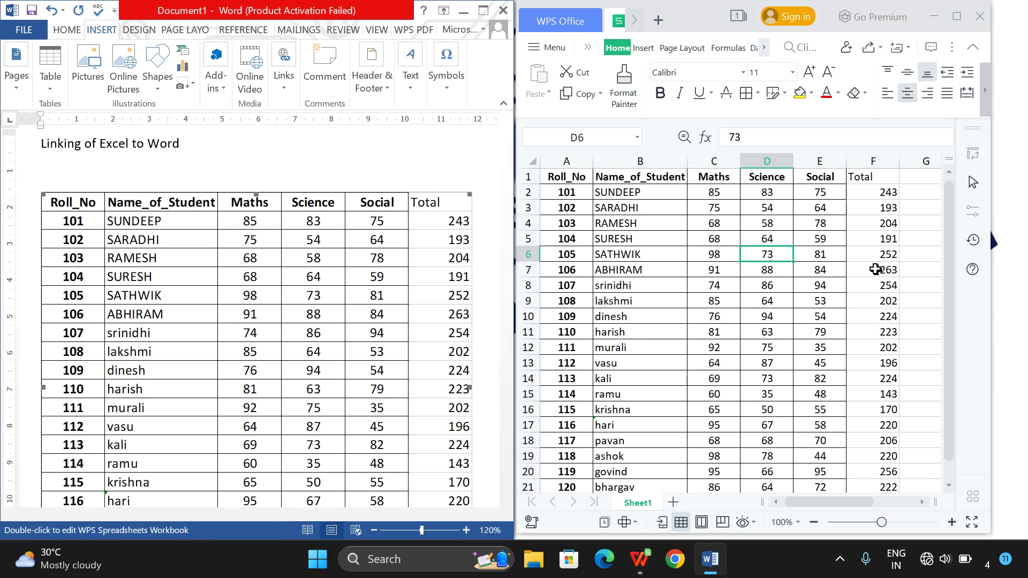
Step: Delete column F, the Total column, from the marks sheet
{"action": "left_click", "coordinate": [879, 161]}
{"action": "right_click", "coordinate": [880, 162]}
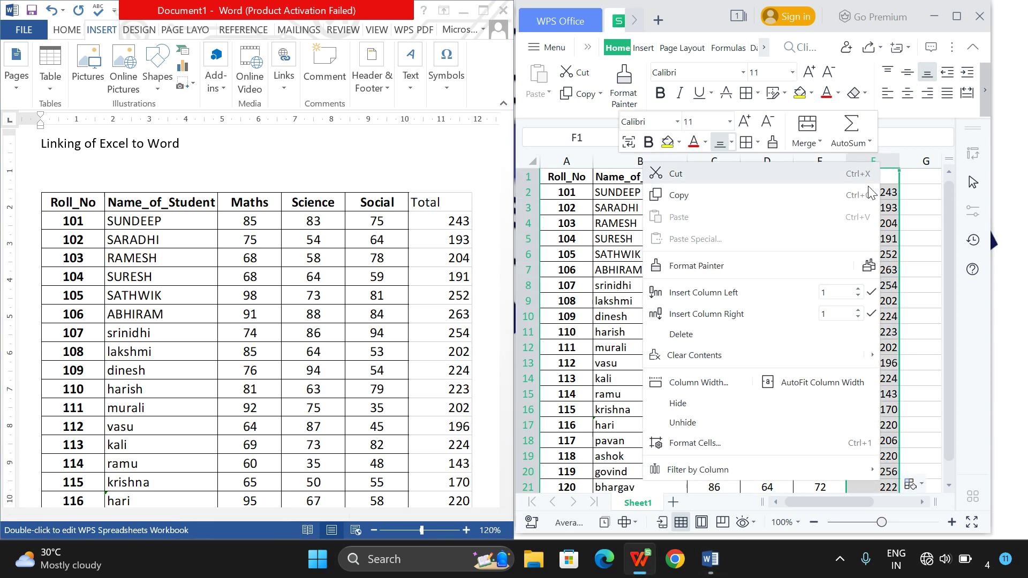
{"action": "left_click", "coordinate": [790, 333]}
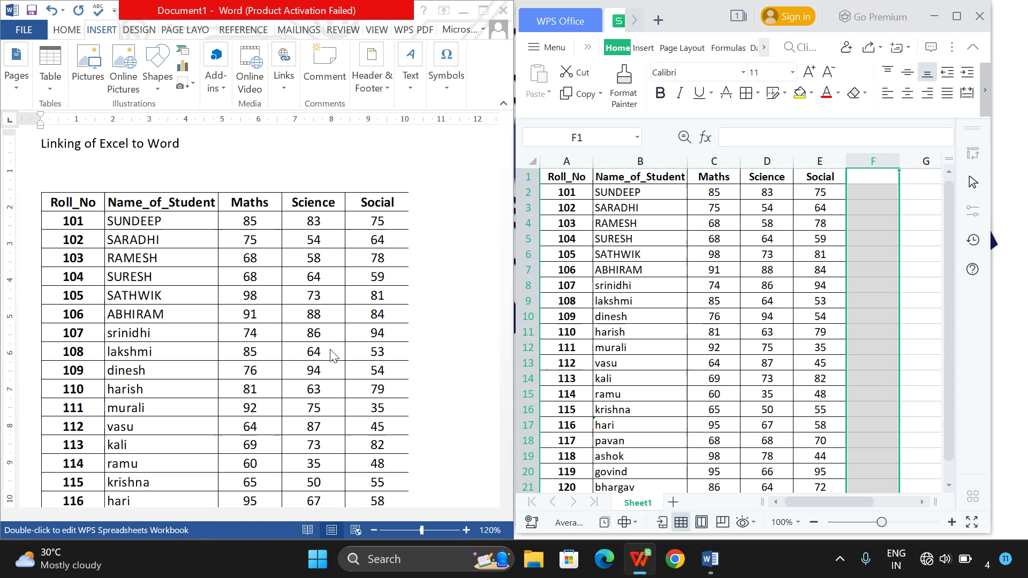